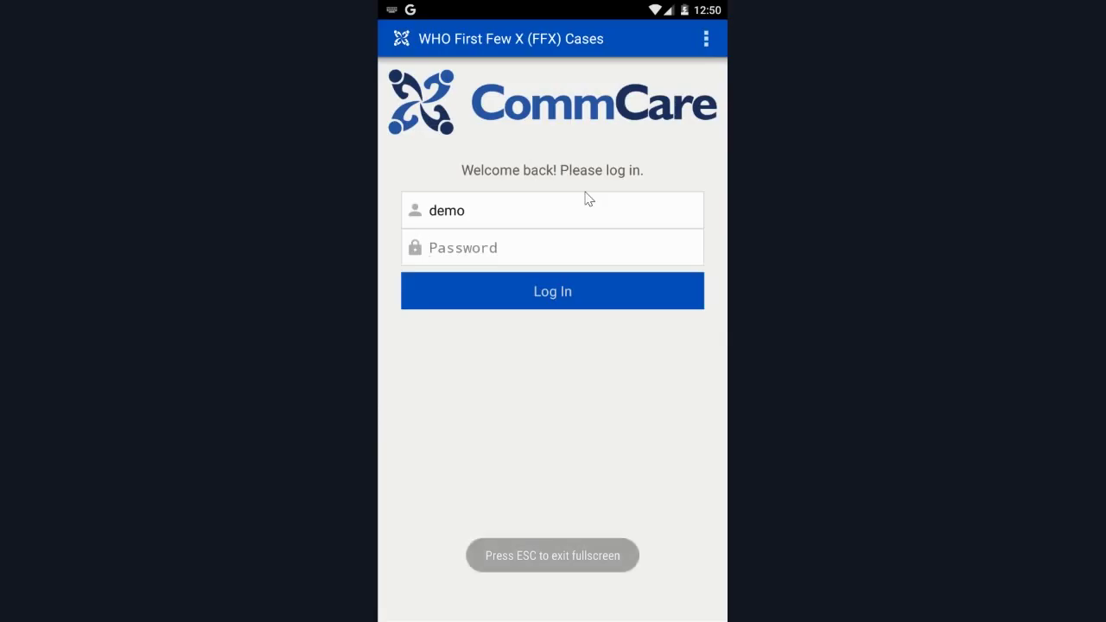
# Log in with the account password and start the WHO FFX Cases module.
pyautogui.write('123')
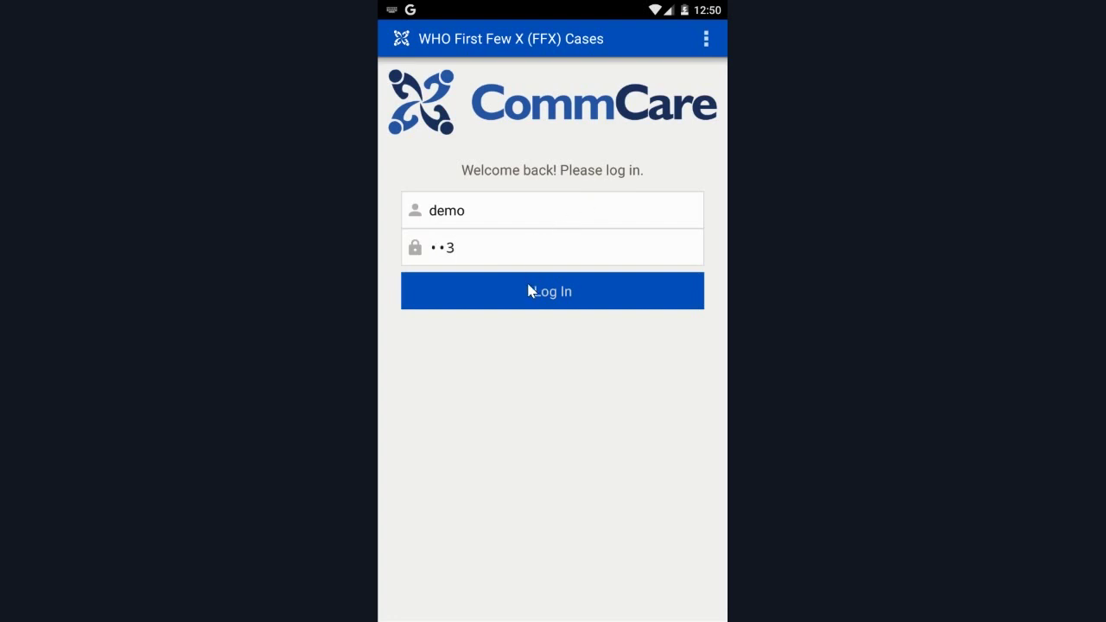
pyautogui.click(528, 291)
pyautogui.click(522, 256)
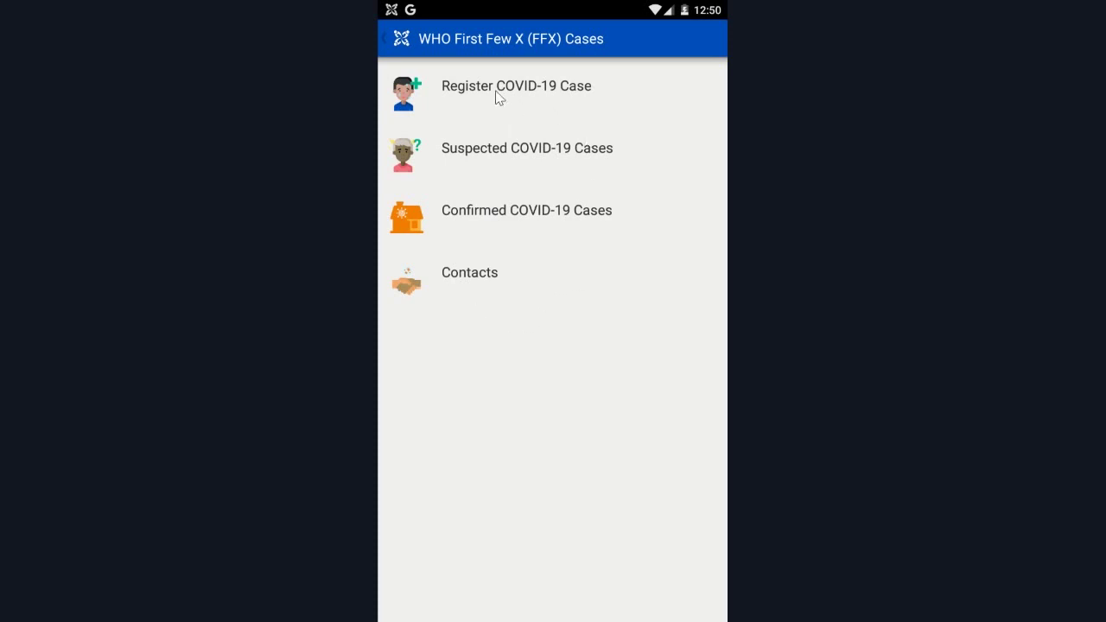
# Begin a Register COVID-19 Case form with consent Yes and a generated unique case ID.
pyautogui.click(467, 96)
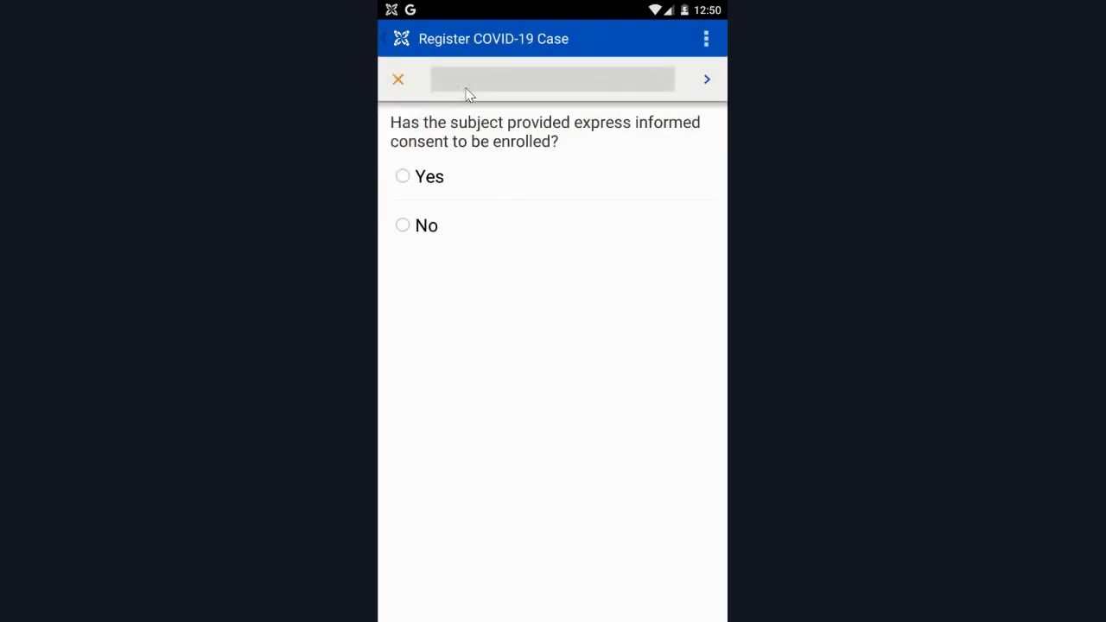
pyautogui.click(402, 182)
pyautogui.click(707, 79)
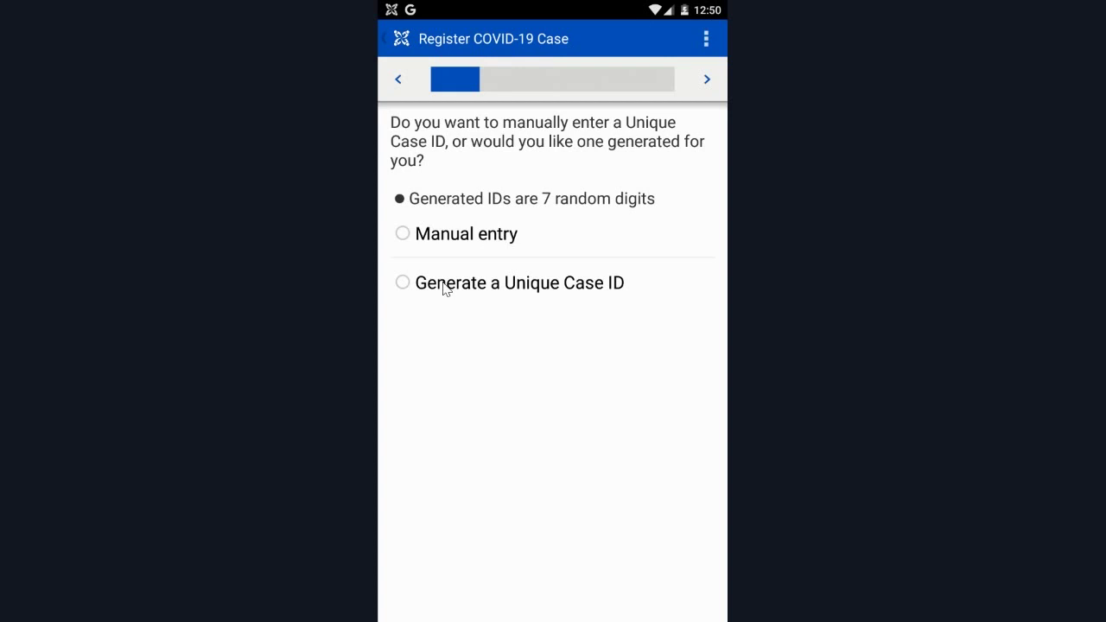
pyautogui.click(445, 288)
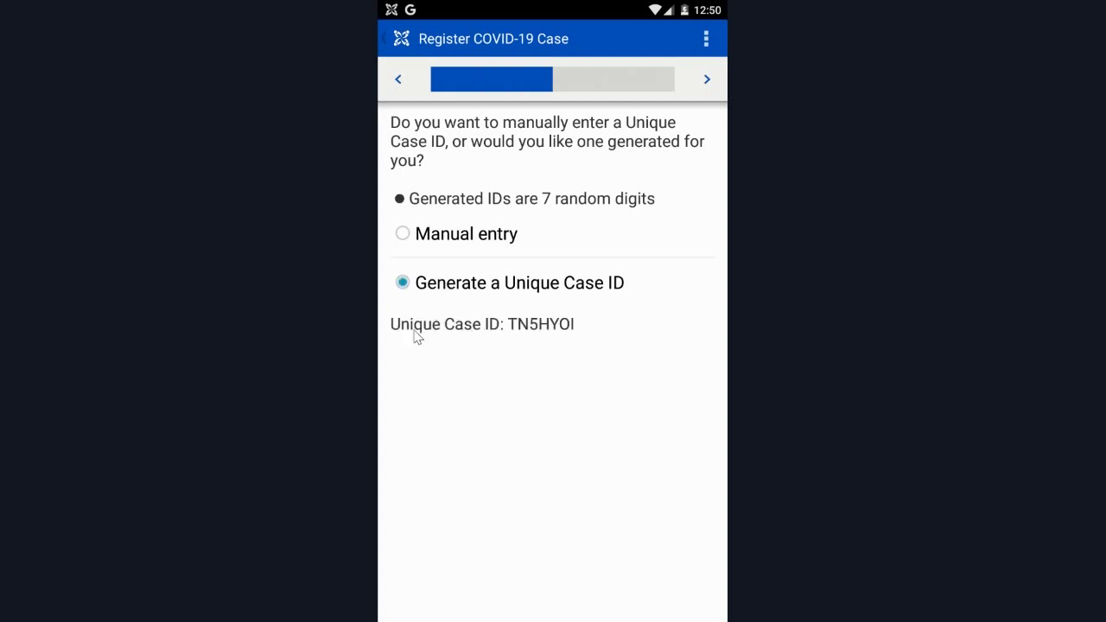
pyautogui.click(707, 81)
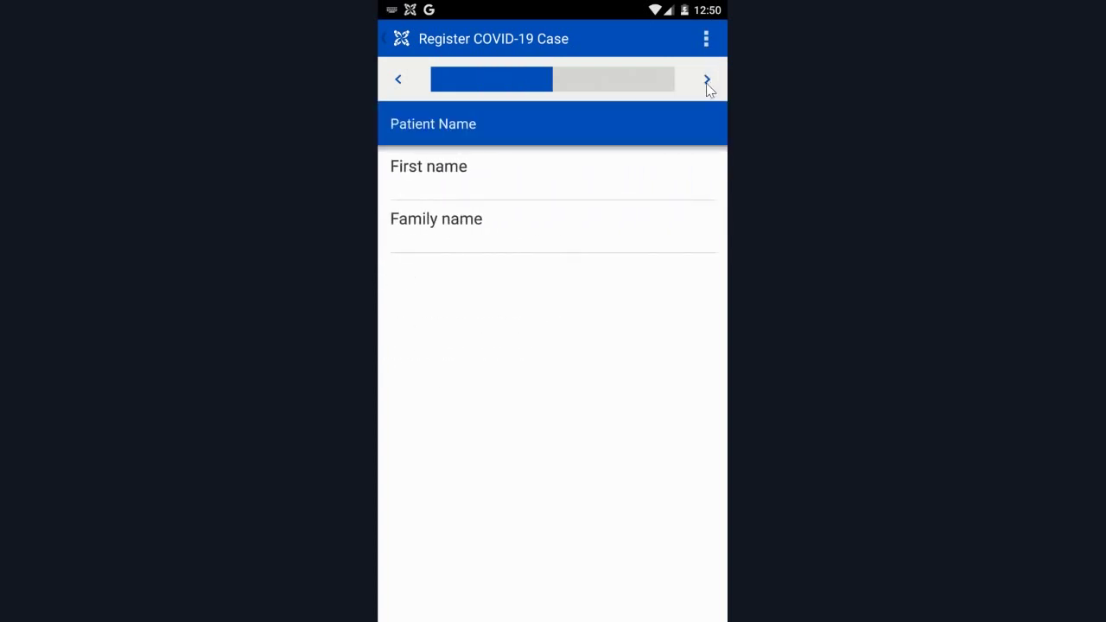
# Enter the patient's given and family names, mark the case Confirmed, and submit the form.
pyautogui.write('Jane')
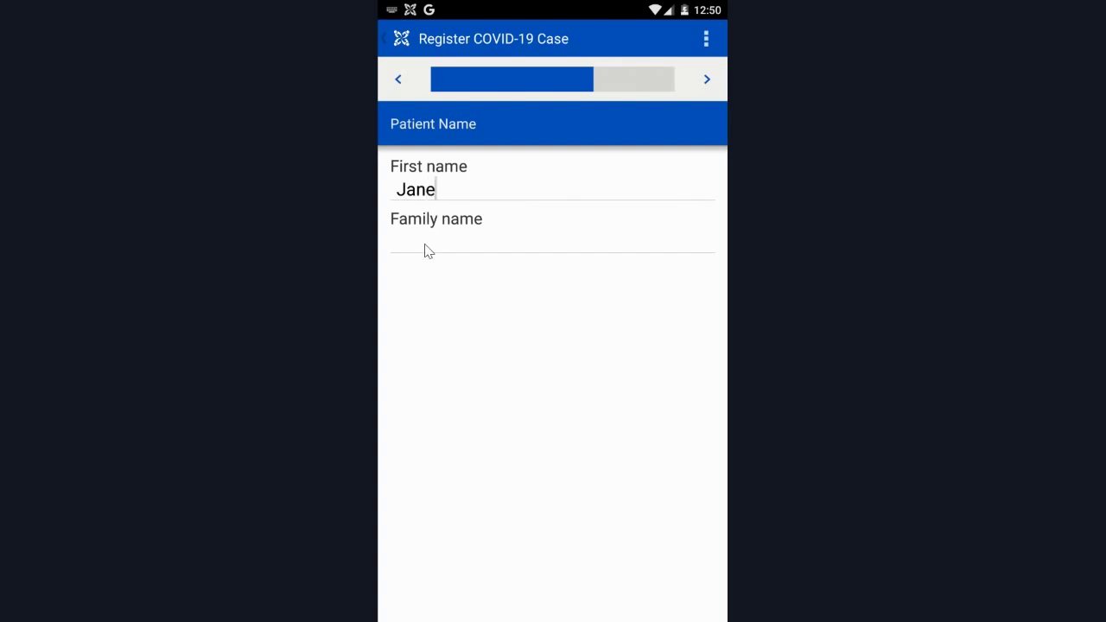
pyautogui.click(424, 250)
pyautogui.write('Doe')
pyautogui.click(707, 78)
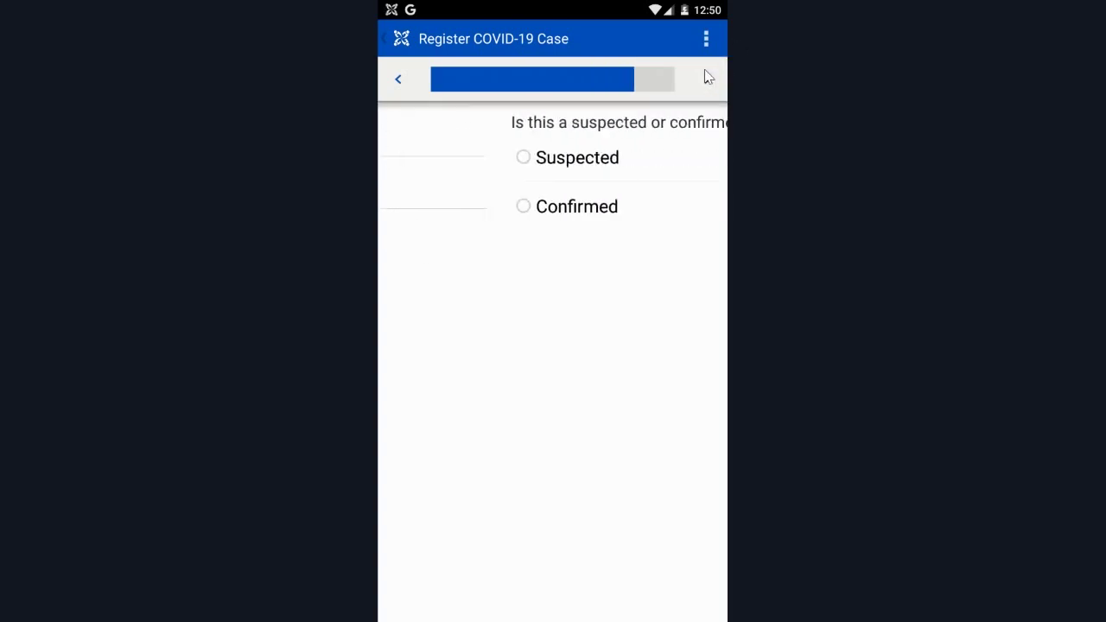
pyautogui.click(459, 216)
pyautogui.click(707, 79)
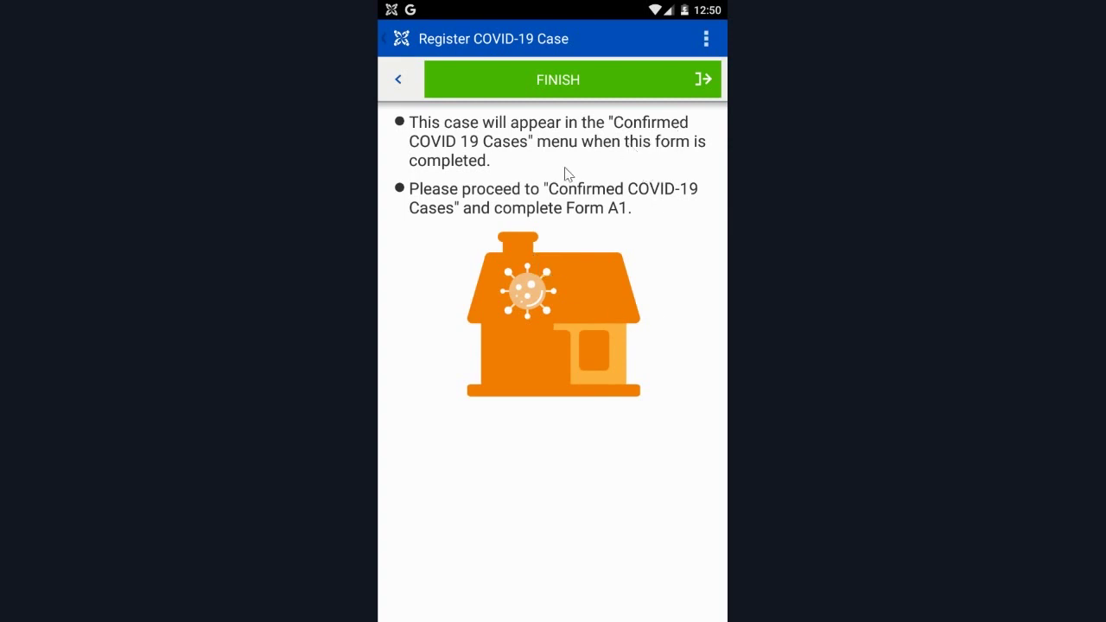
pyautogui.click(593, 82)
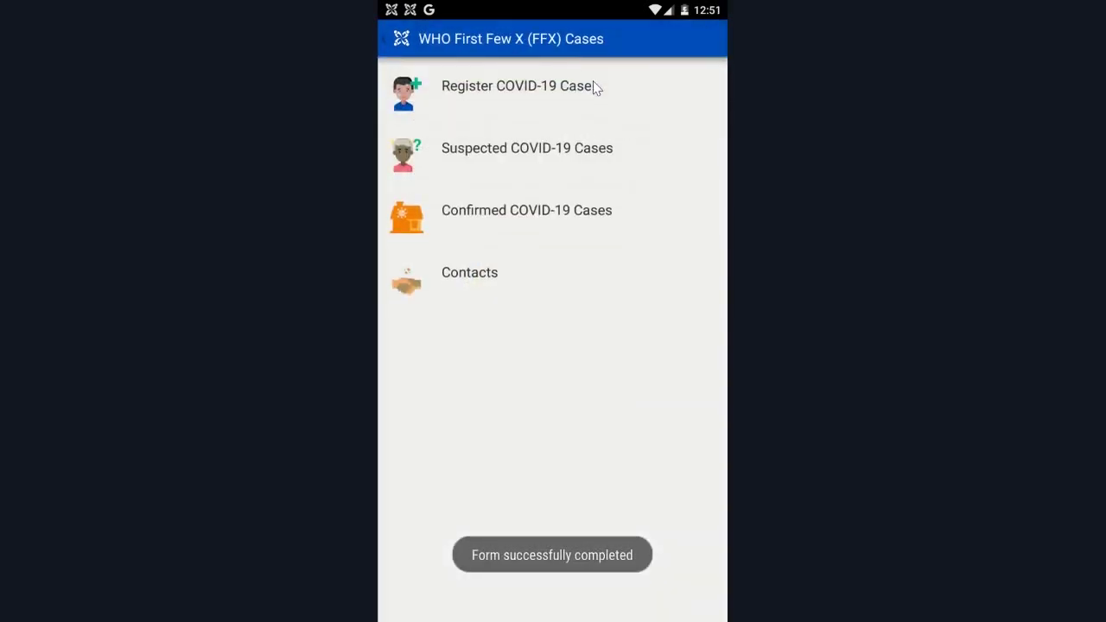
# Open the new confirmed case, review its Current Status and Form Completion tabs, then continue.
pyautogui.click(487, 220)
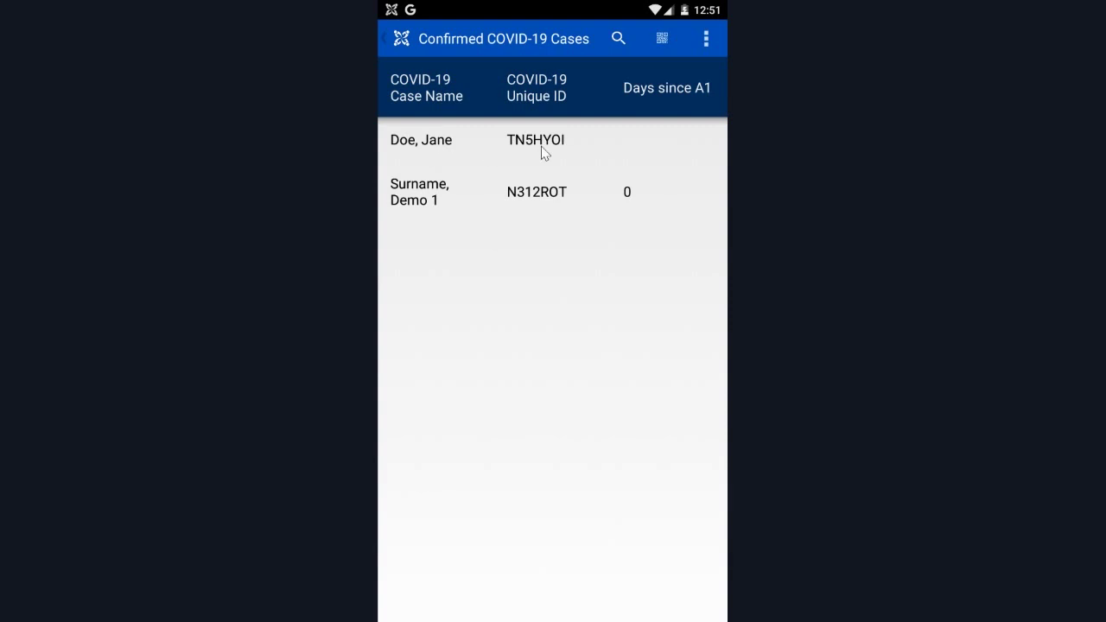
pyautogui.click(433, 153)
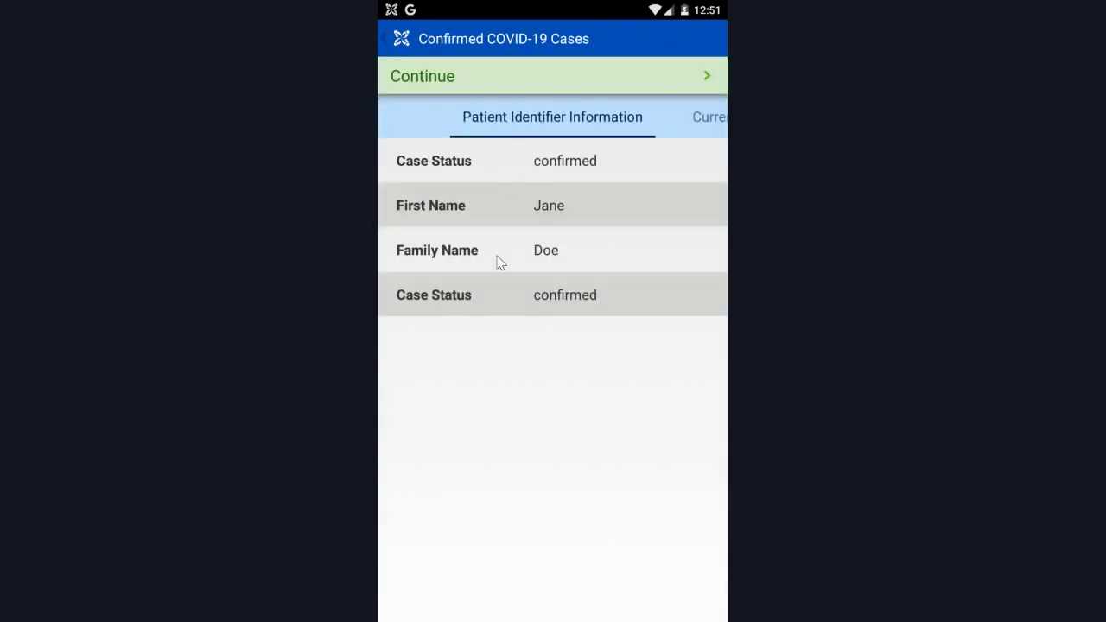
pyautogui.click(699, 116)
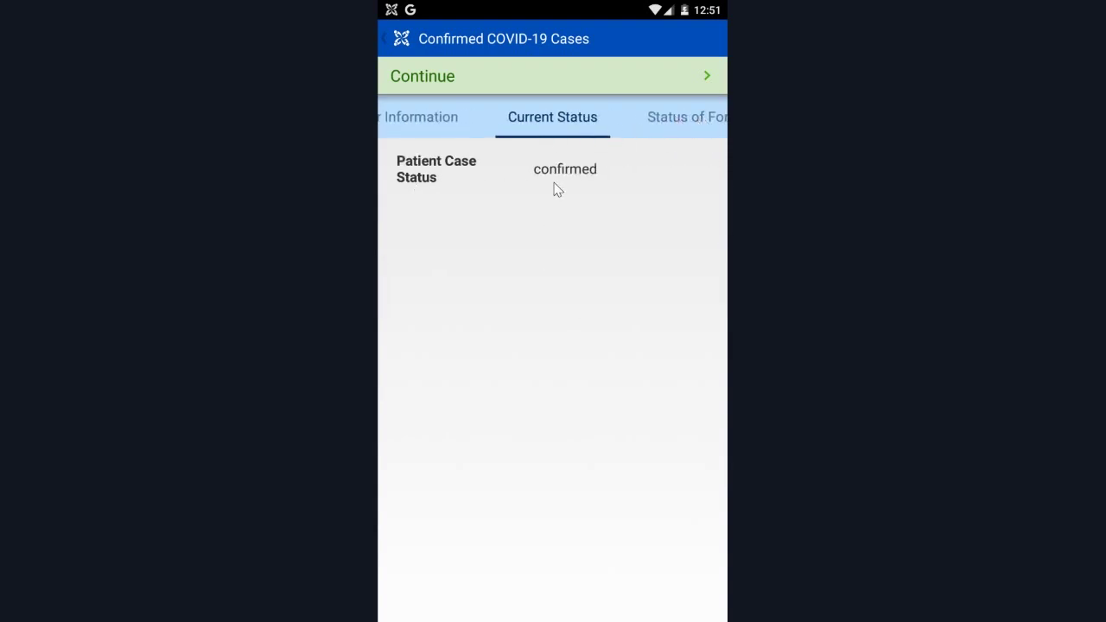
pyautogui.click(664, 118)
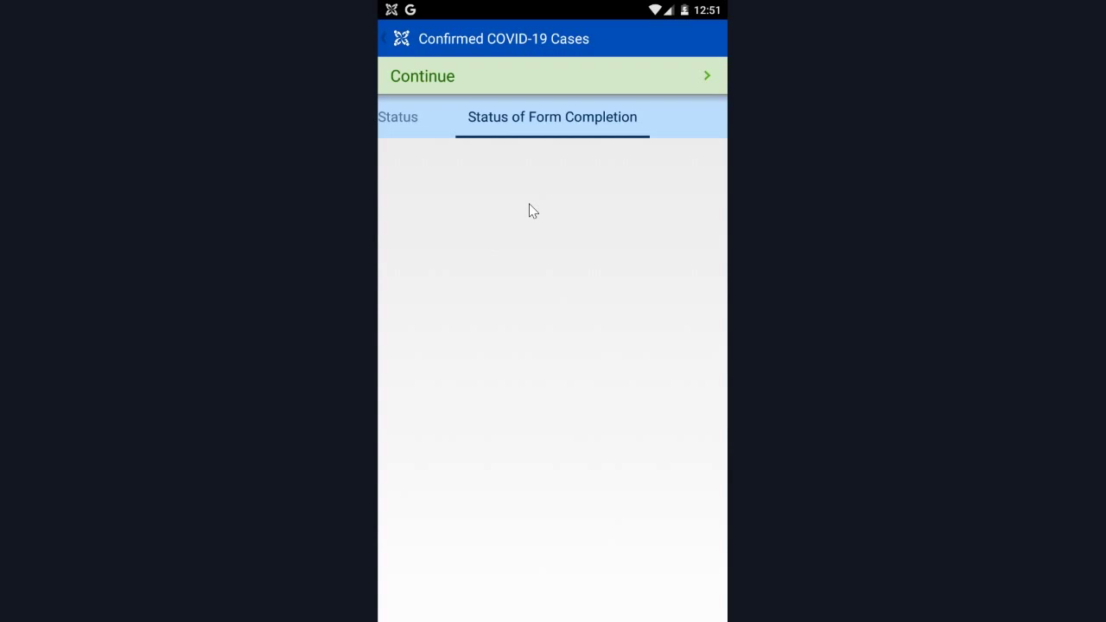
pyautogui.click(446, 78)
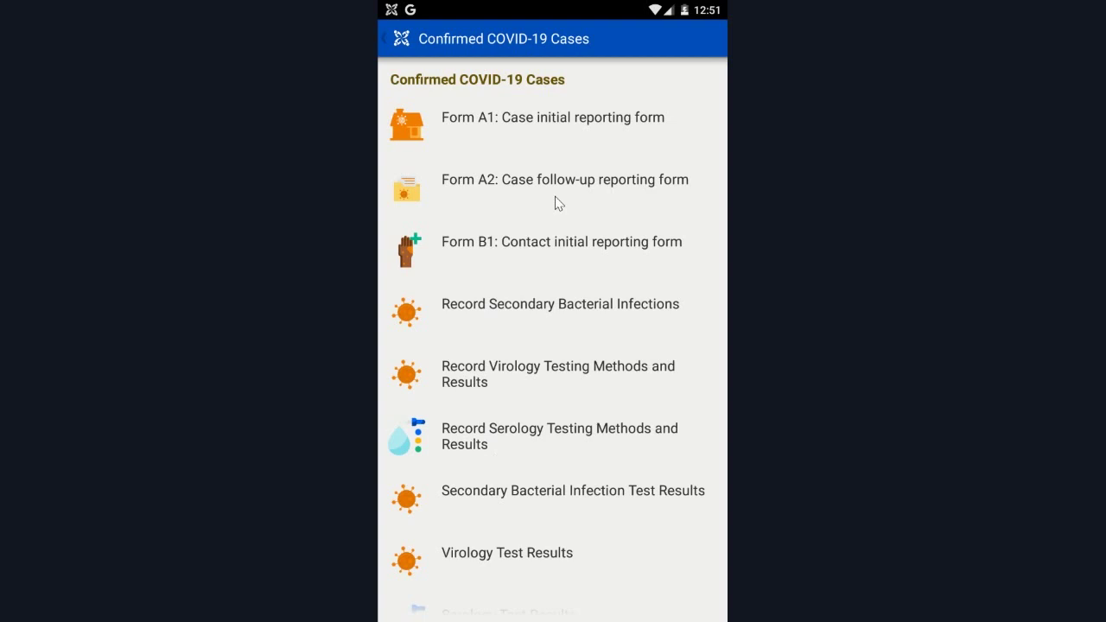
# In Form A1 record status Alive, classification Primary, no other informant, and sex female.
pyautogui.click(517, 129)
pyautogui.click(707, 83)
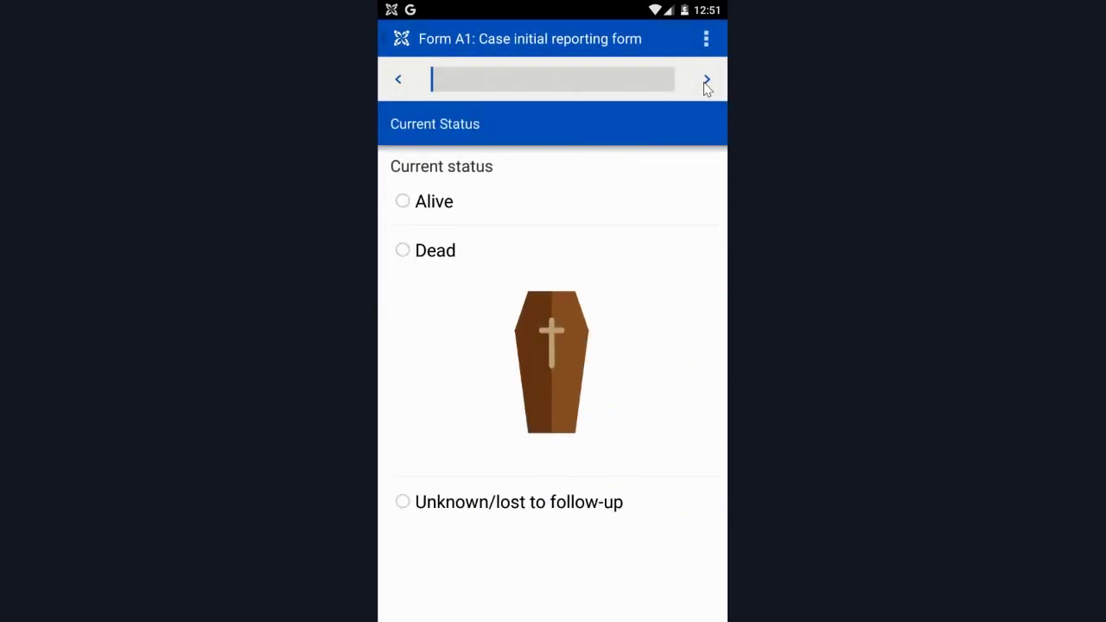
pyautogui.click(433, 210)
pyautogui.click(707, 82)
pyautogui.click(450, 216)
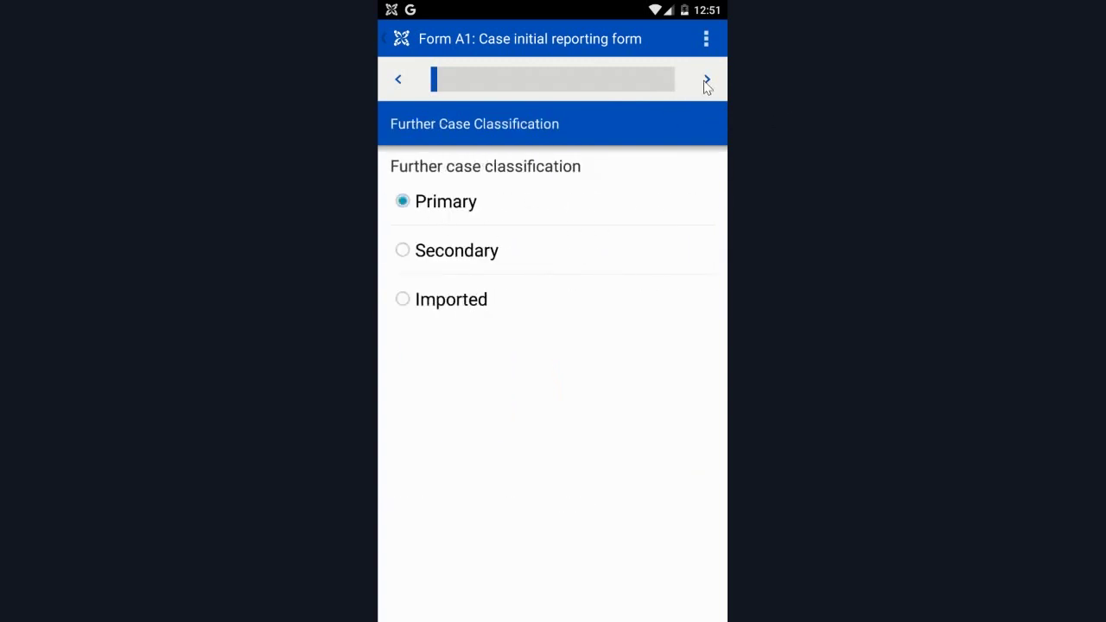
pyautogui.click(707, 80)
pyautogui.click(714, 82)
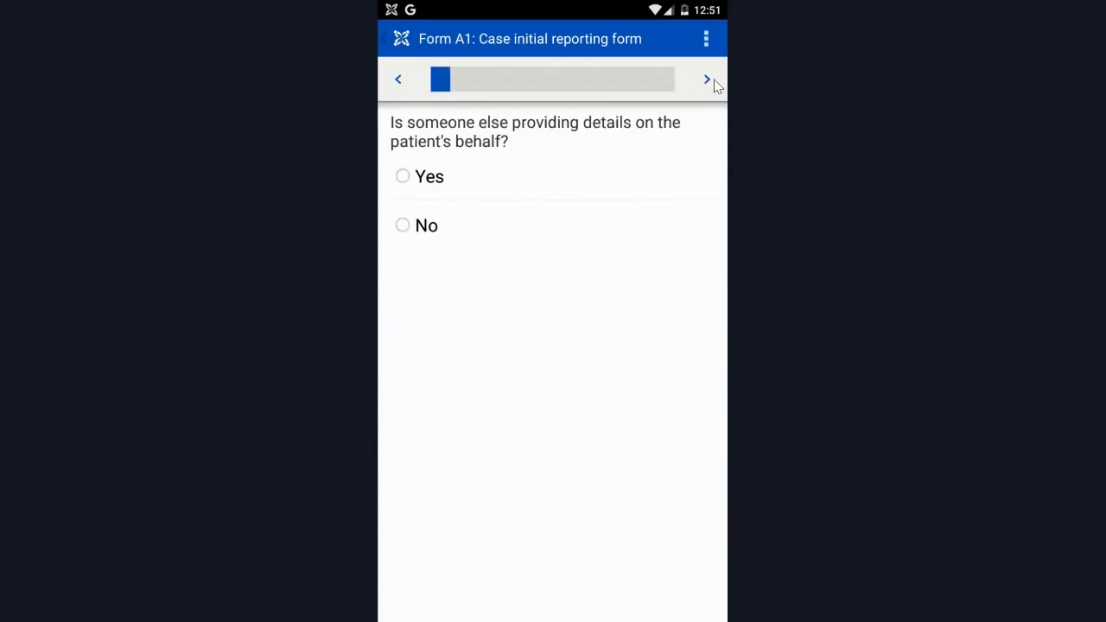
pyautogui.click(404, 226)
pyautogui.click(711, 81)
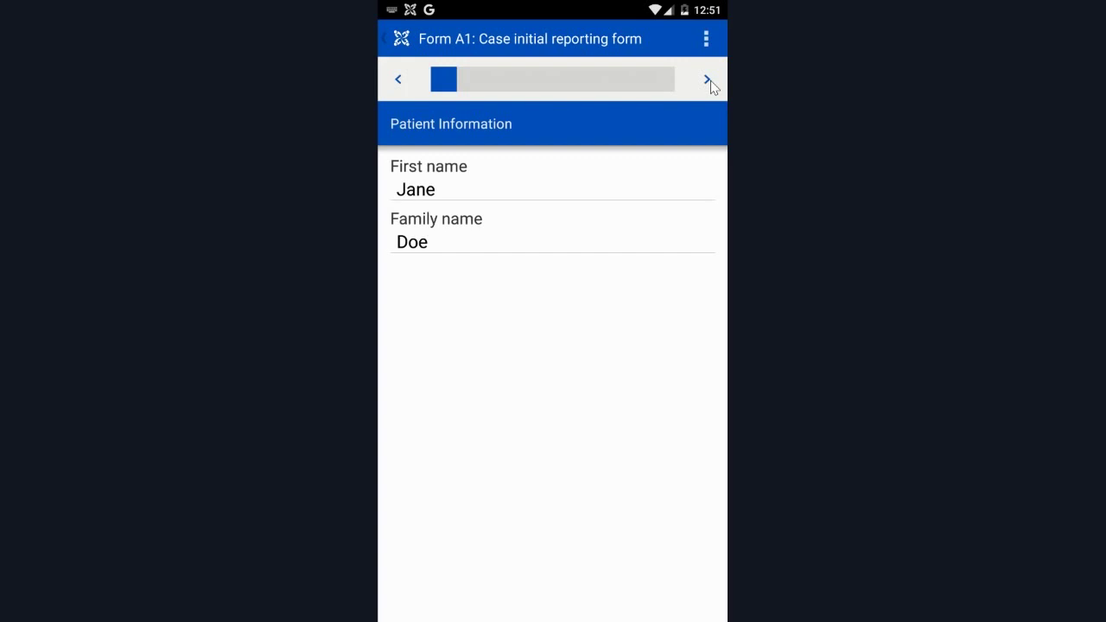
pyautogui.click(709, 80)
pyautogui.click(400, 452)
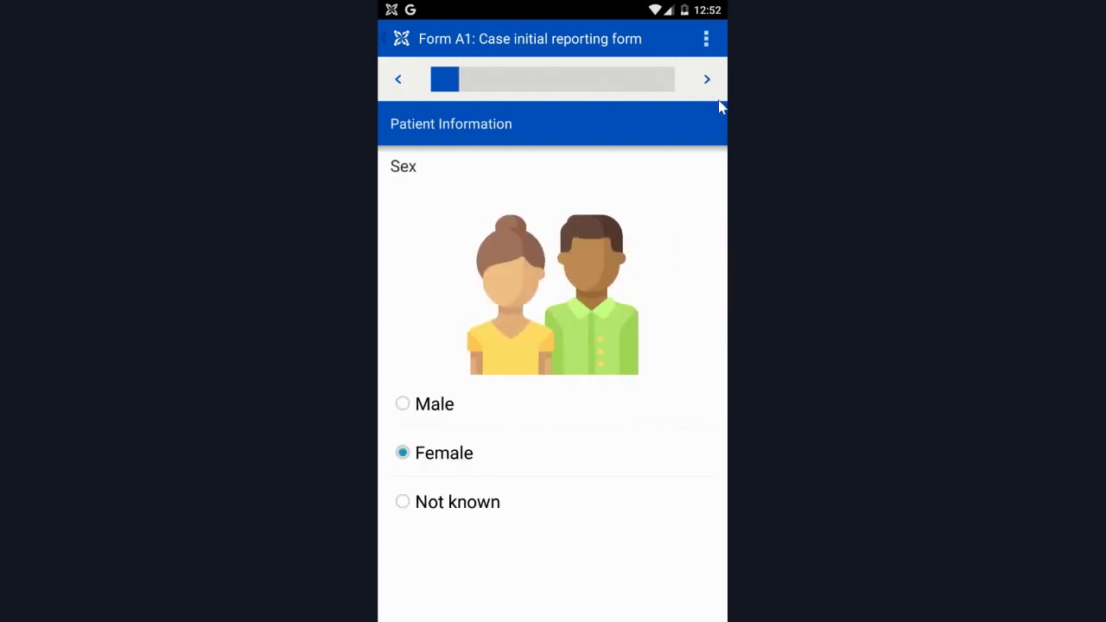
pyautogui.click(707, 79)
# Set birth year 1990, skip the contact and facility pages, and set symptom onset day 18.
pyautogui.click(611, 314)
pyautogui.write('1990')
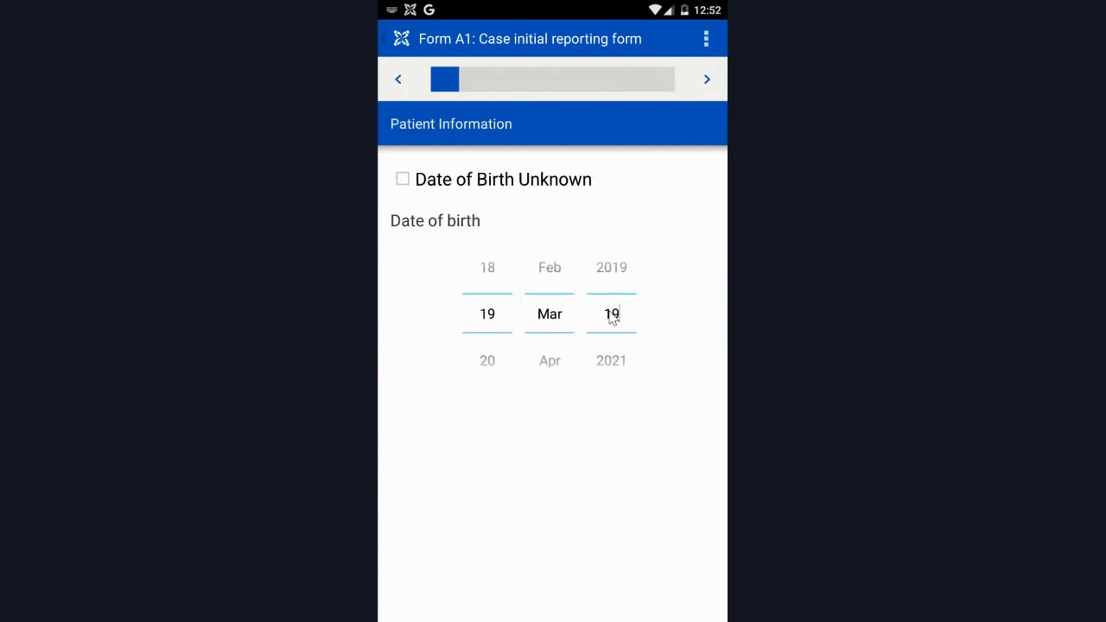
pyautogui.click(714, 78)
pyautogui.click(705, 81)
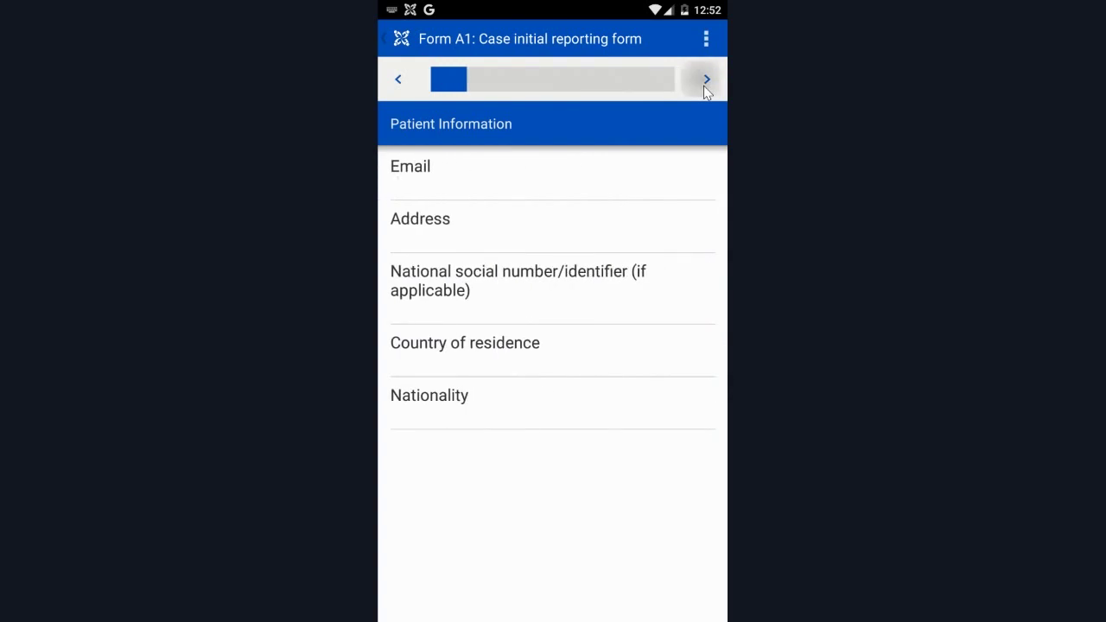
pyautogui.click(705, 83)
pyautogui.click(706, 83)
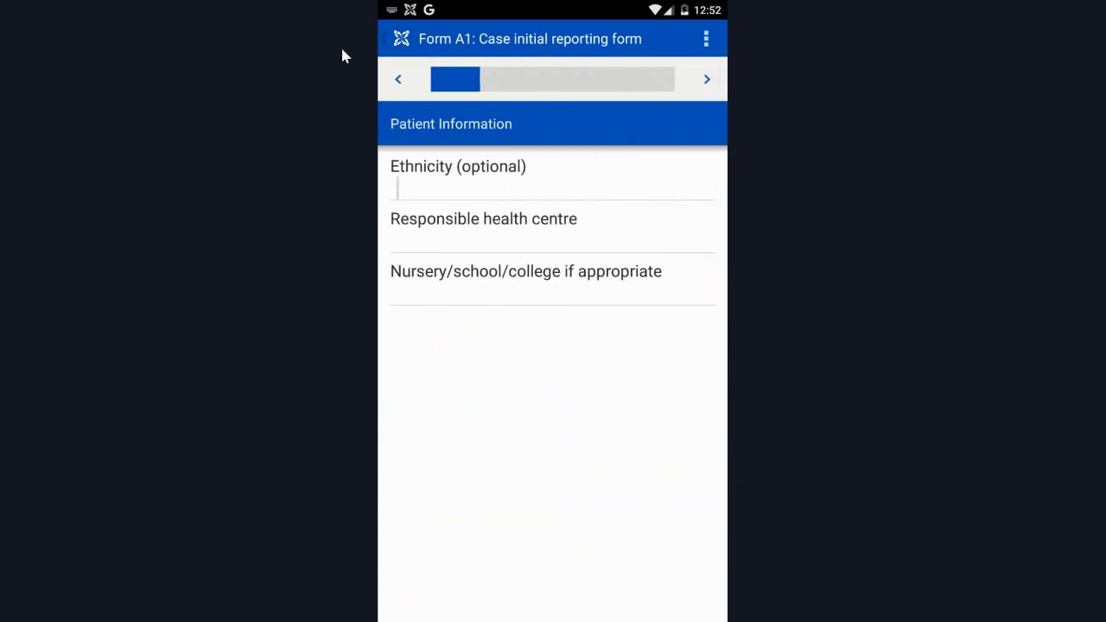
pyautogui.click(710, 81)
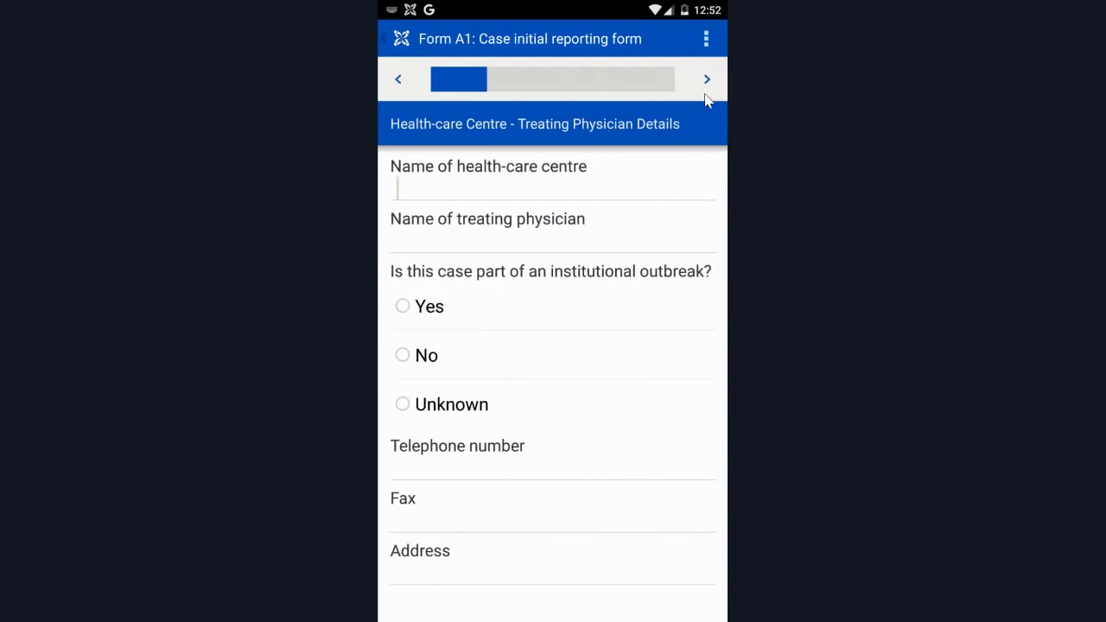
pyautogui.click(708, 79)
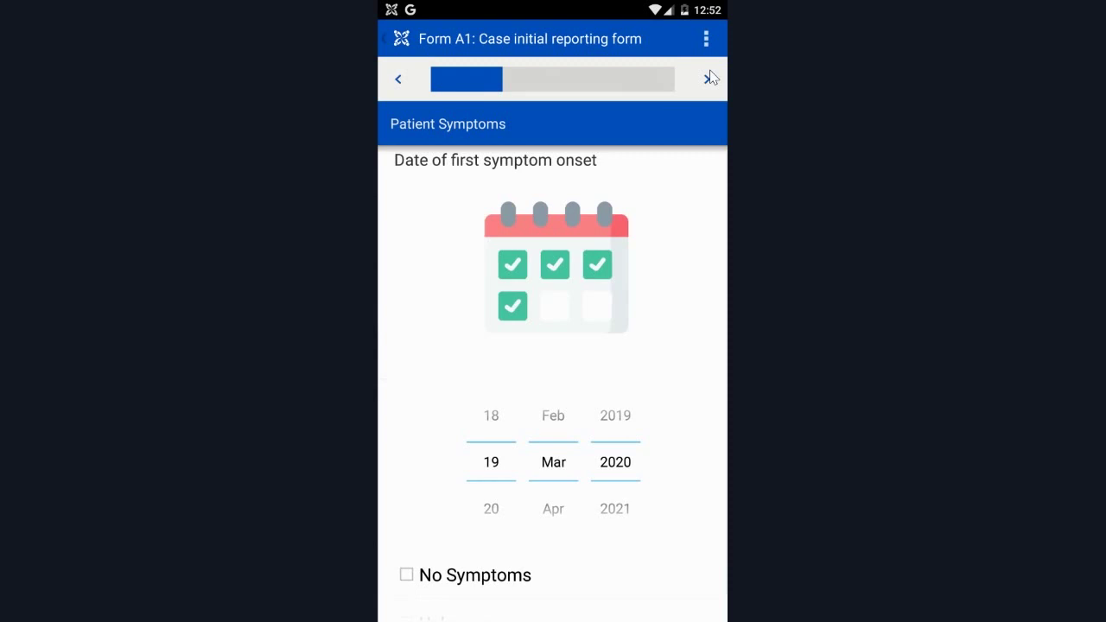
pyautogui.scroll(-1, 706, 389)
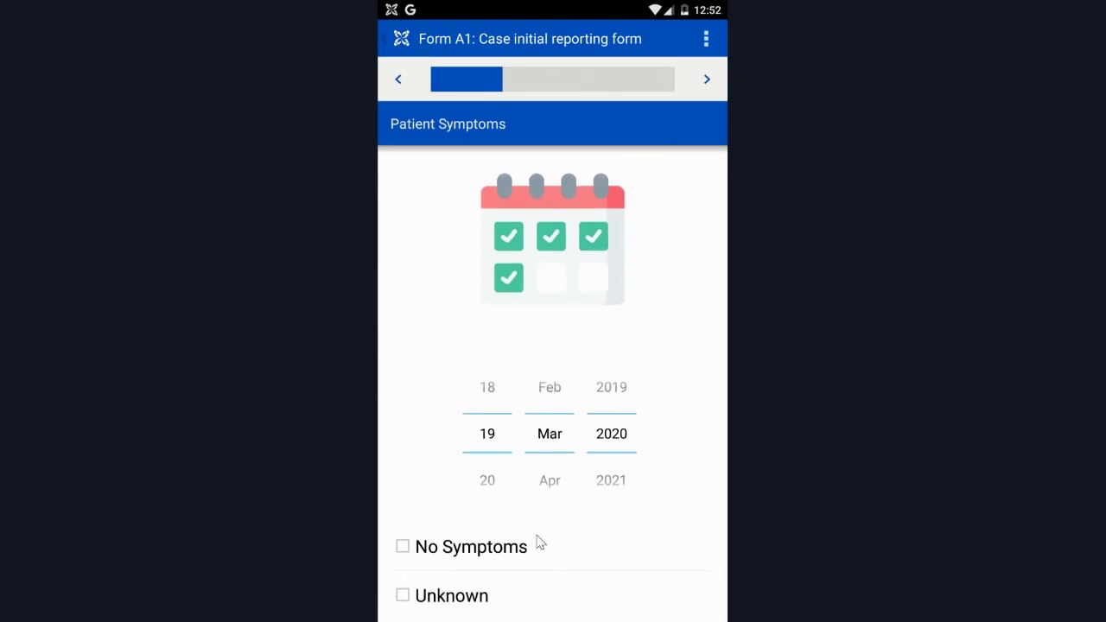
pyautogui.moveTo(510, 445); pyautogui.dragTo(481, 496)
pyautogui.click(707, 81)
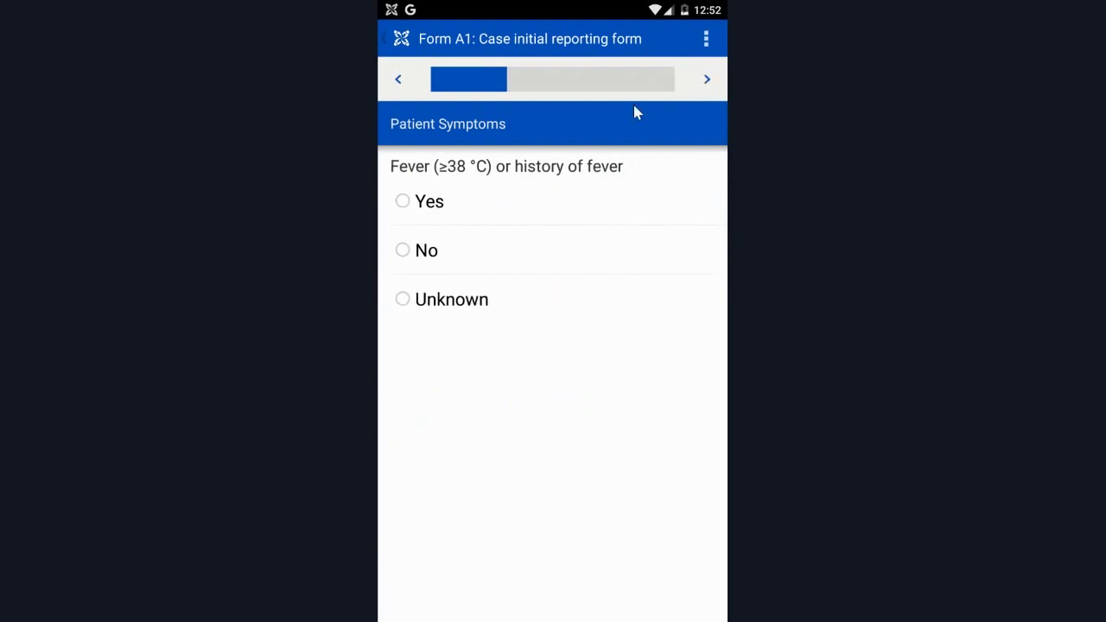
# Answer No for fever and skip past the respiratory symptom questions.
pyautogui.click(424, 254)
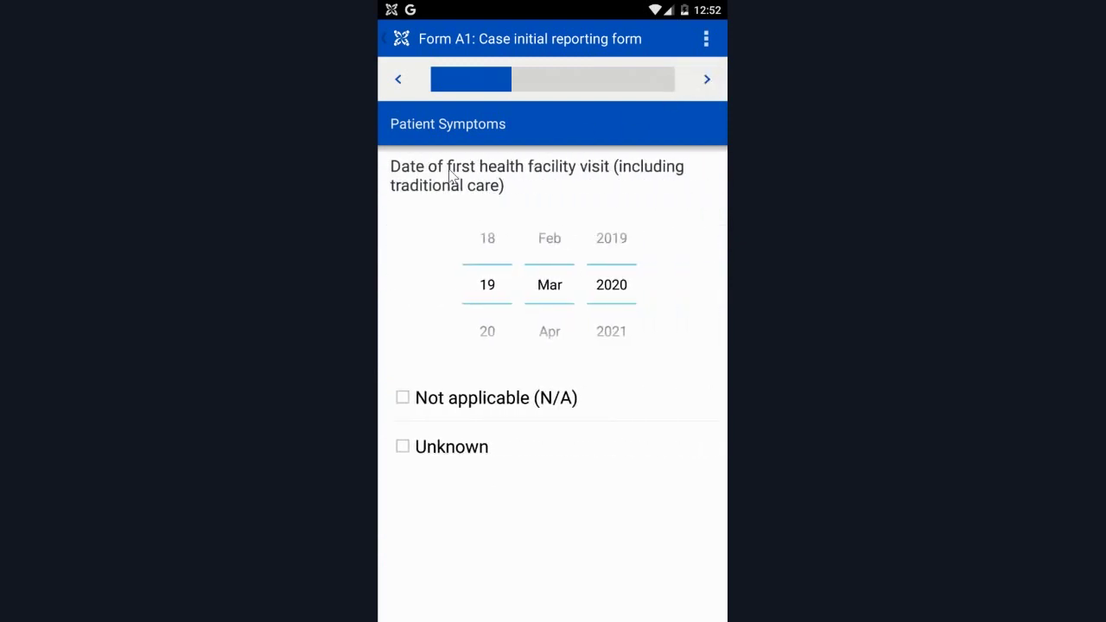
pyautogui.click(716, 87)
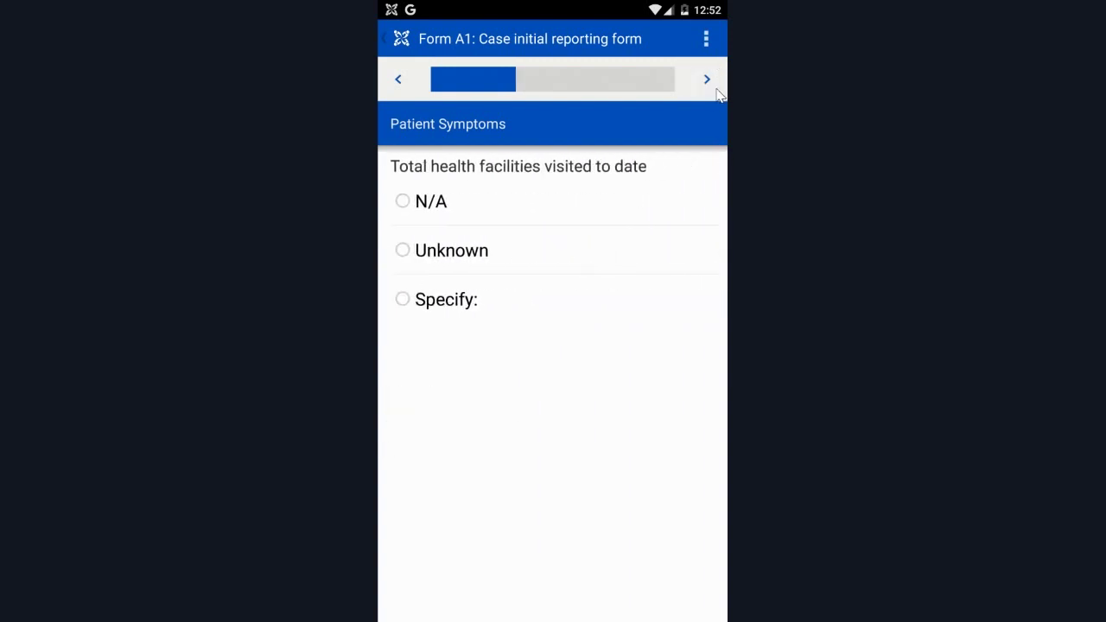
pyautogui.click(717, 95)
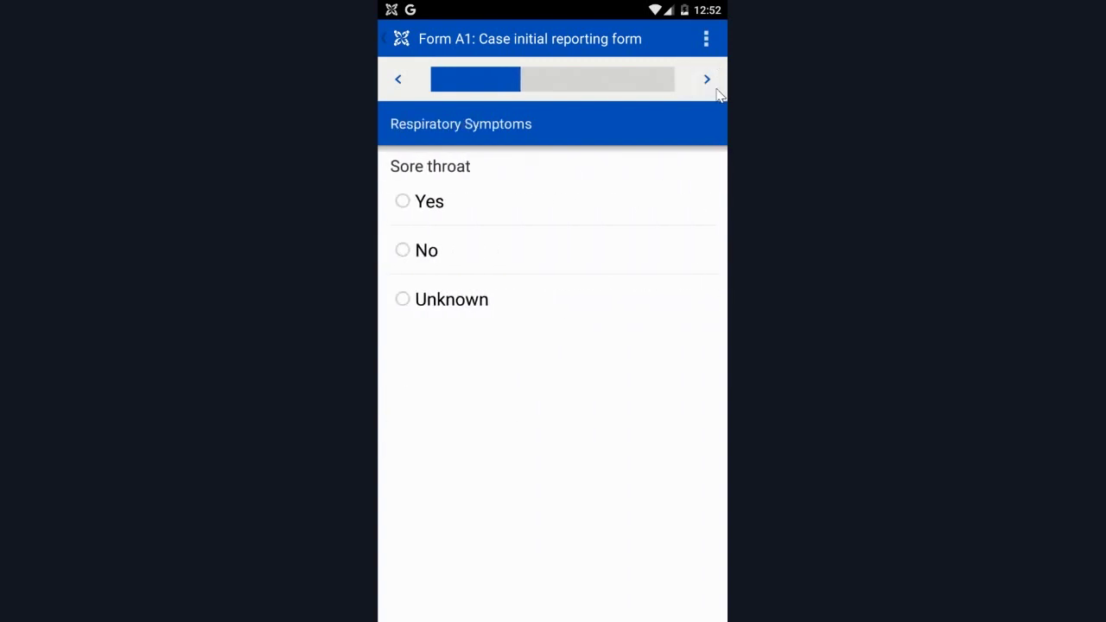
pyautogui.click(717, 95)
pyautogui.click(717, 95)
pyautogui.click(717, 95)
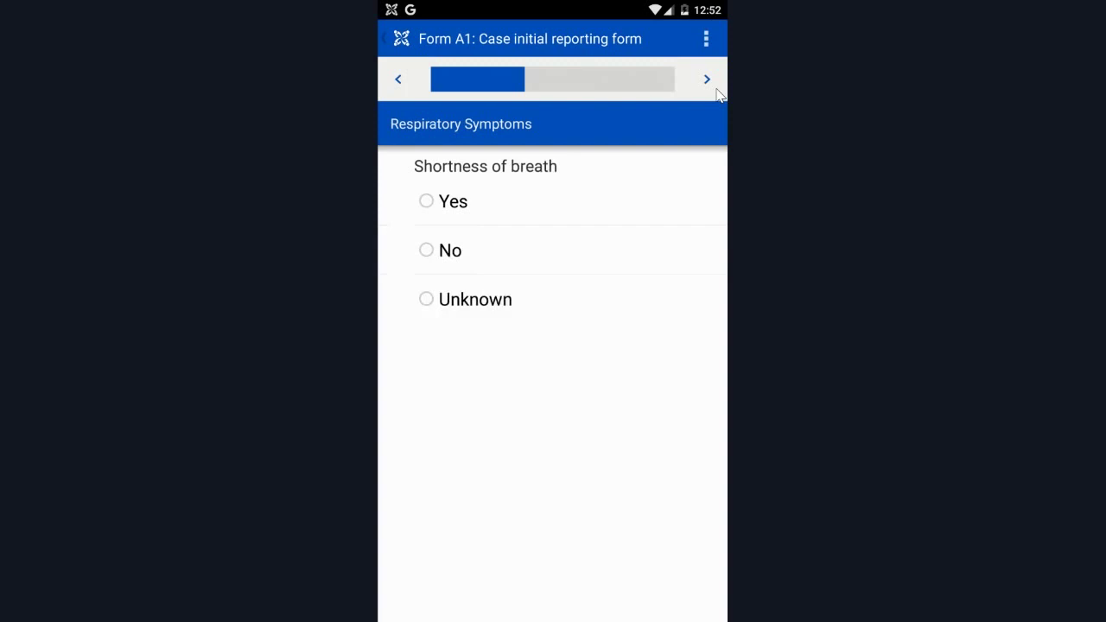
pyautogui.click(717, 95)
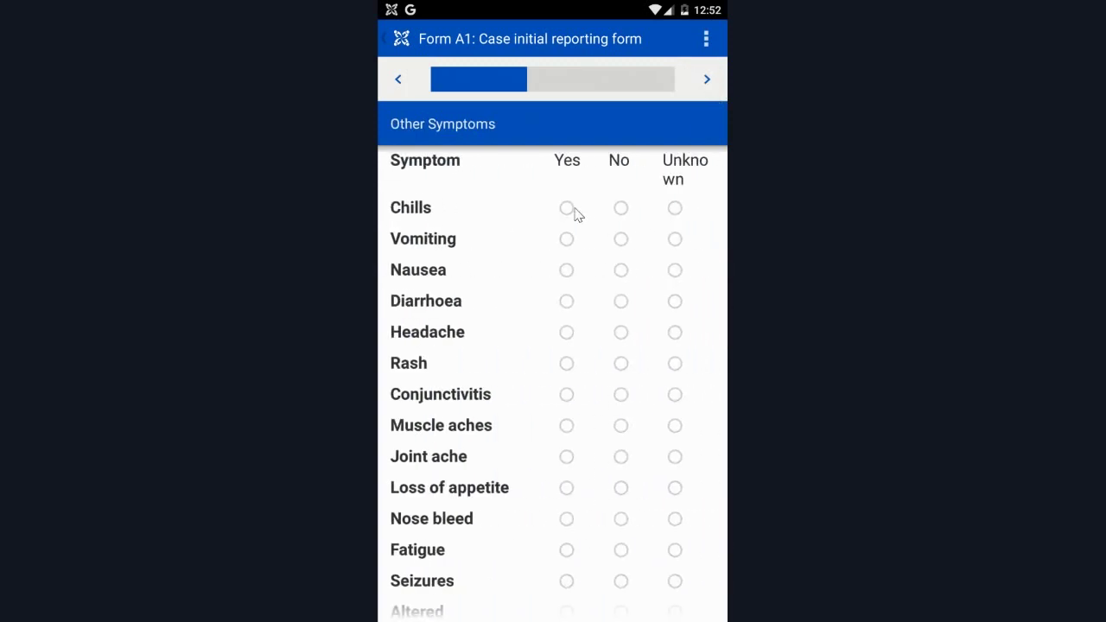
# Mark Headache and Joint ache Yes and all other symptoms No in the Other Symptoms grid.
pyautogui.click(621, 208)
pyautogui.click(621, 239)
pyautogui.click(621, 270)
pyautogui.click(620, 302)
pyautogui.click(566, 333)
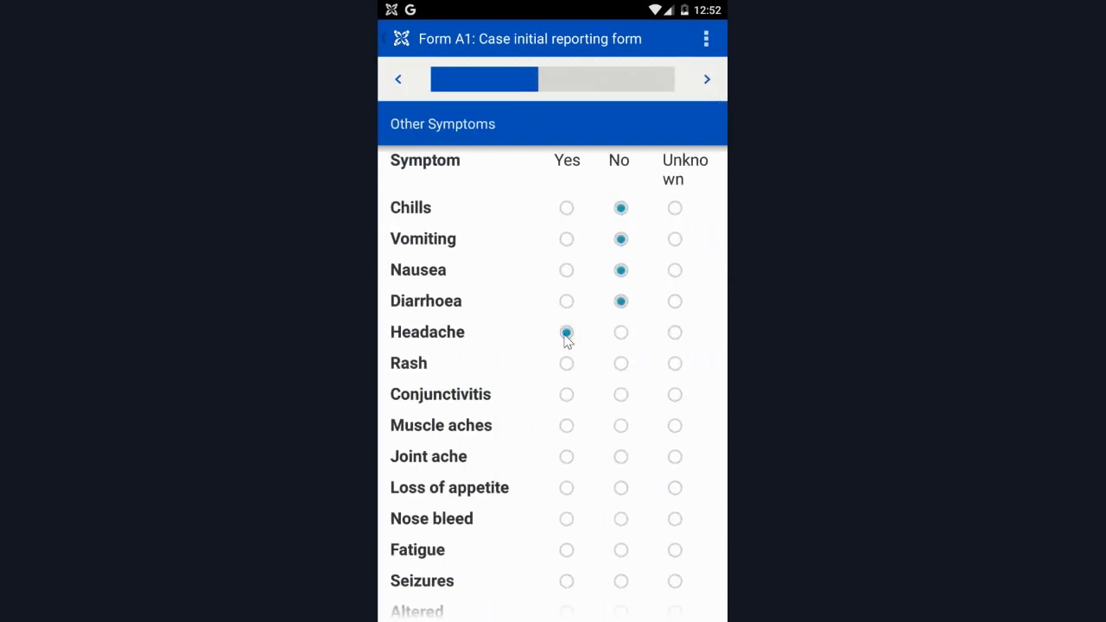
pyautogui.click(620, 364)
pyautogui.click(621, 395)
pyautogui.click(620, 426)
pyautogui.click(566, 457)
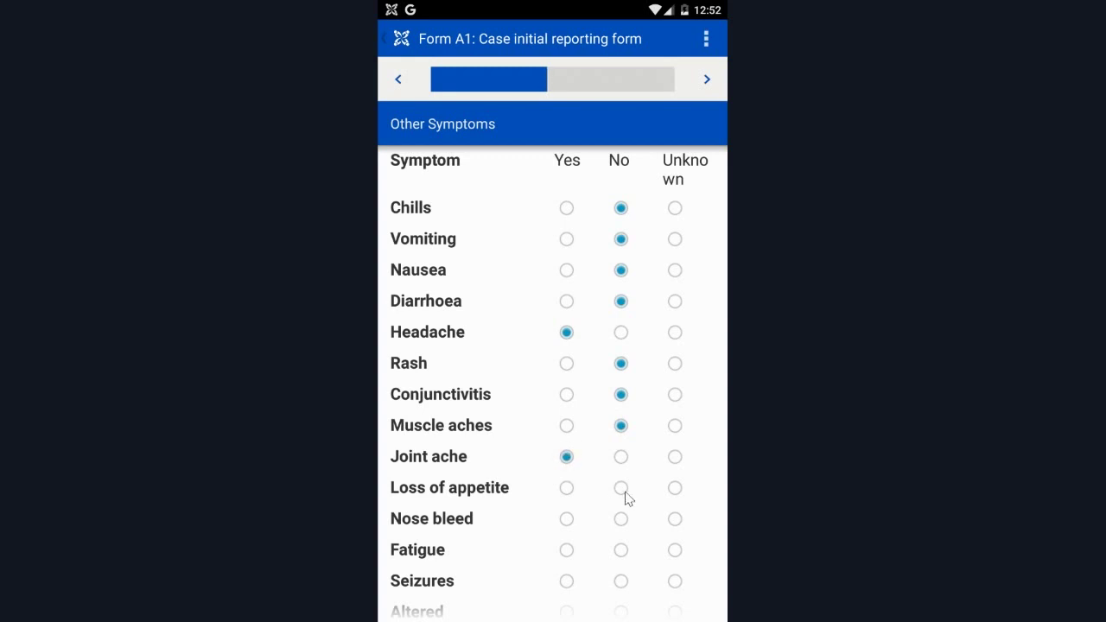
pyautogui.click(621, 489)
pyautogui.click(620, 519)
pyautogui.click(621, 550)
pyautogui.click(620, 581)
pyautogui.scroll(-2, 623, 563)
pyautogui.click(620, 507)
pyautogui.click(621, 557)
pyautogui.click(620, 606)
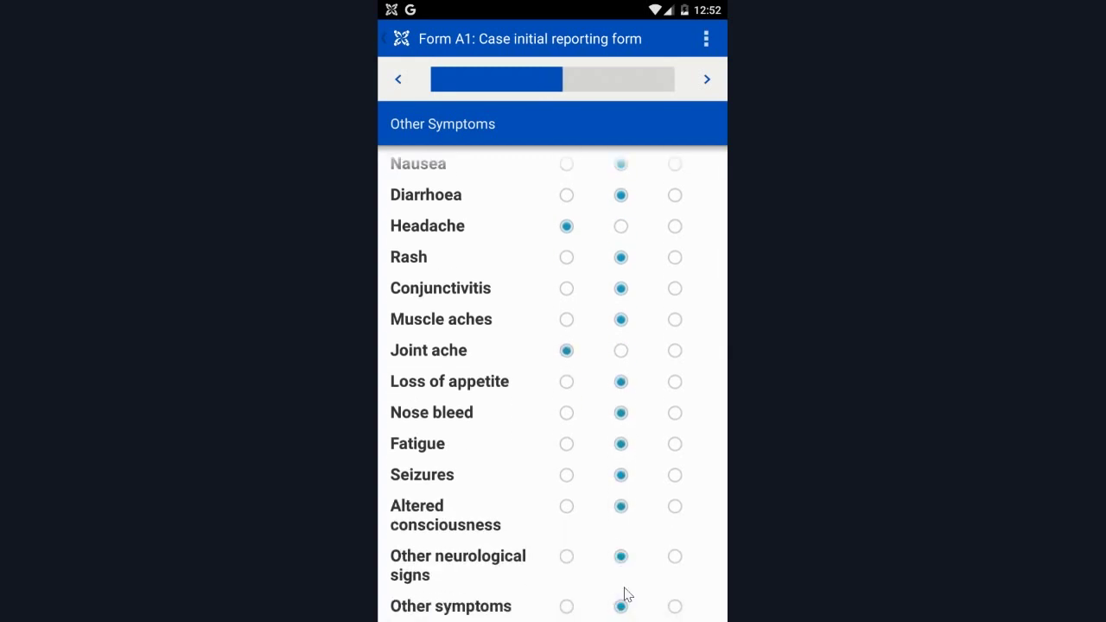
pyautogui.click(707, 80)
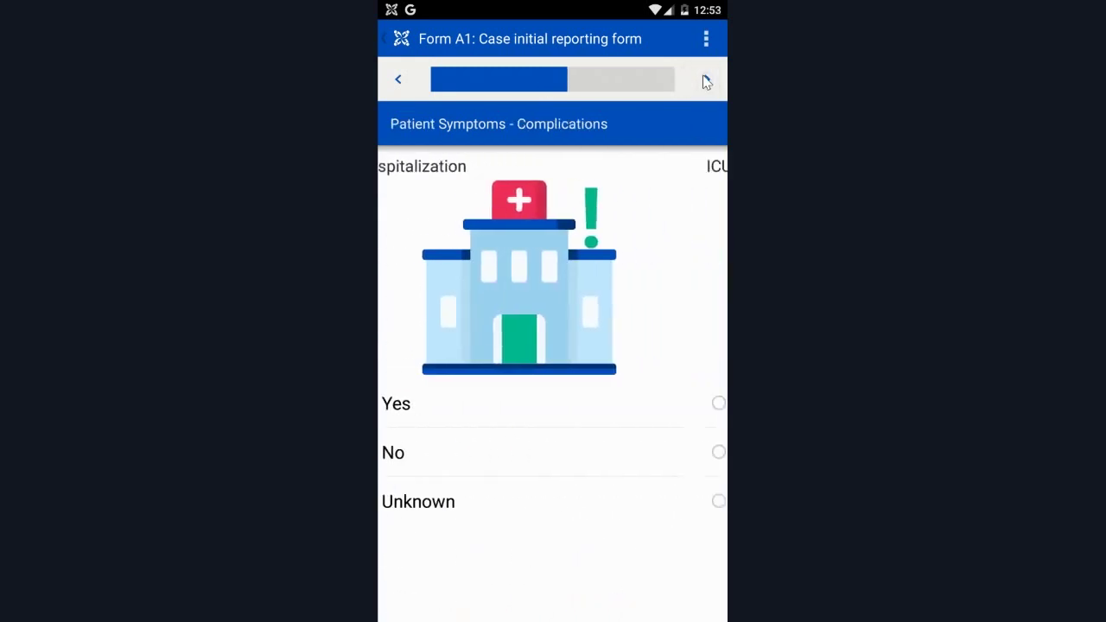
# Skip the complication questions from mechanical ventilation through hospital discharge date unanswered.
pyautogui.click(707, 80)
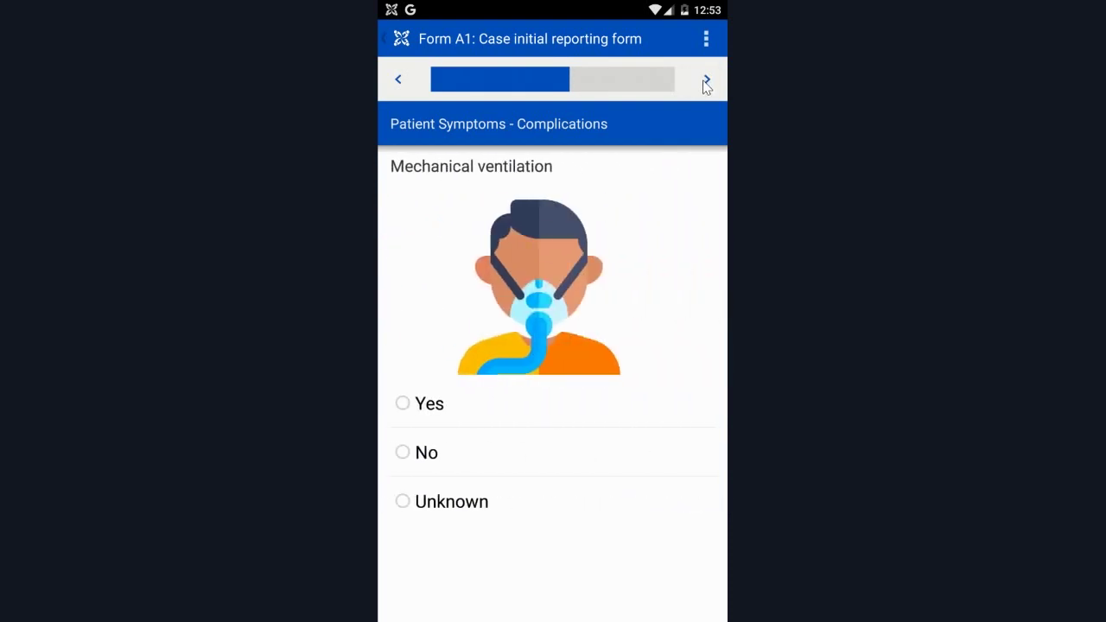
pyautogui.click(707, 81)
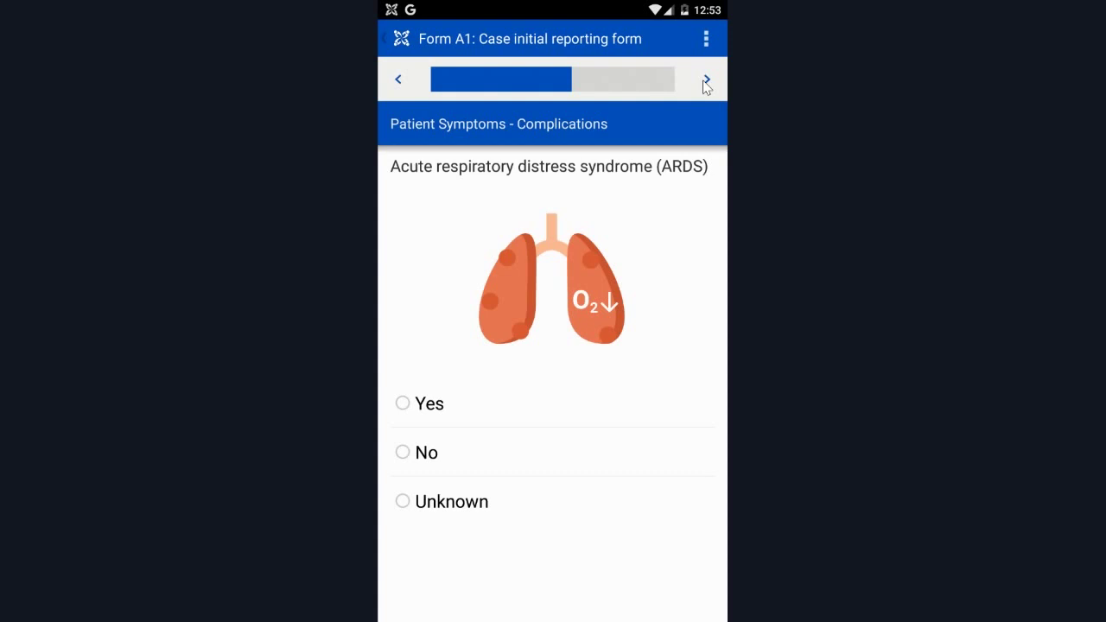
pyautogui.click(707, 81)
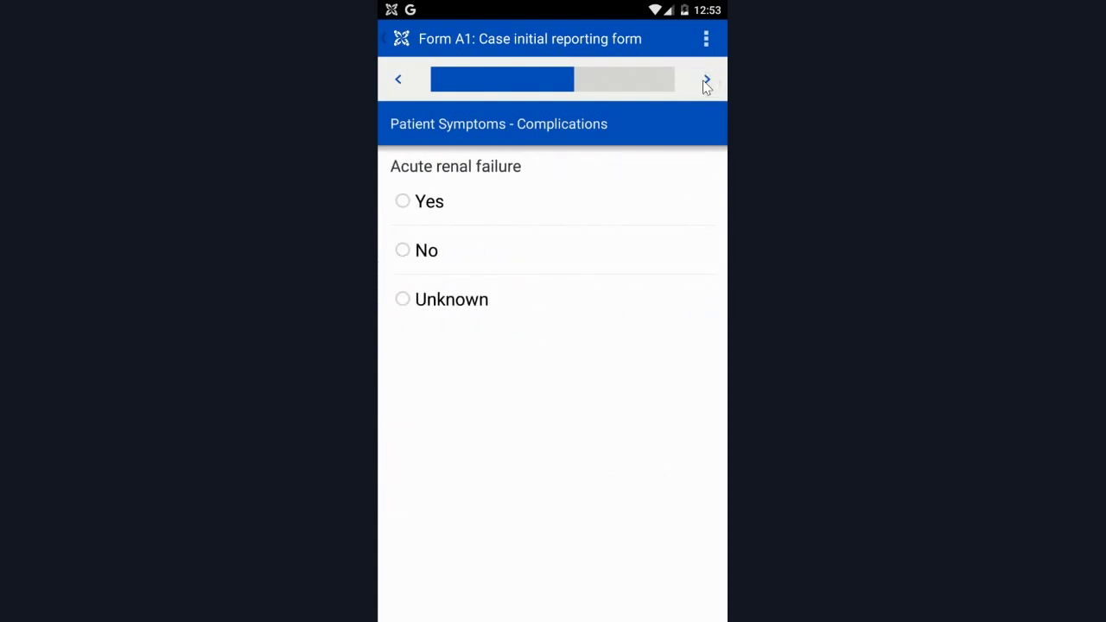
pyautogui.click(708, 81)
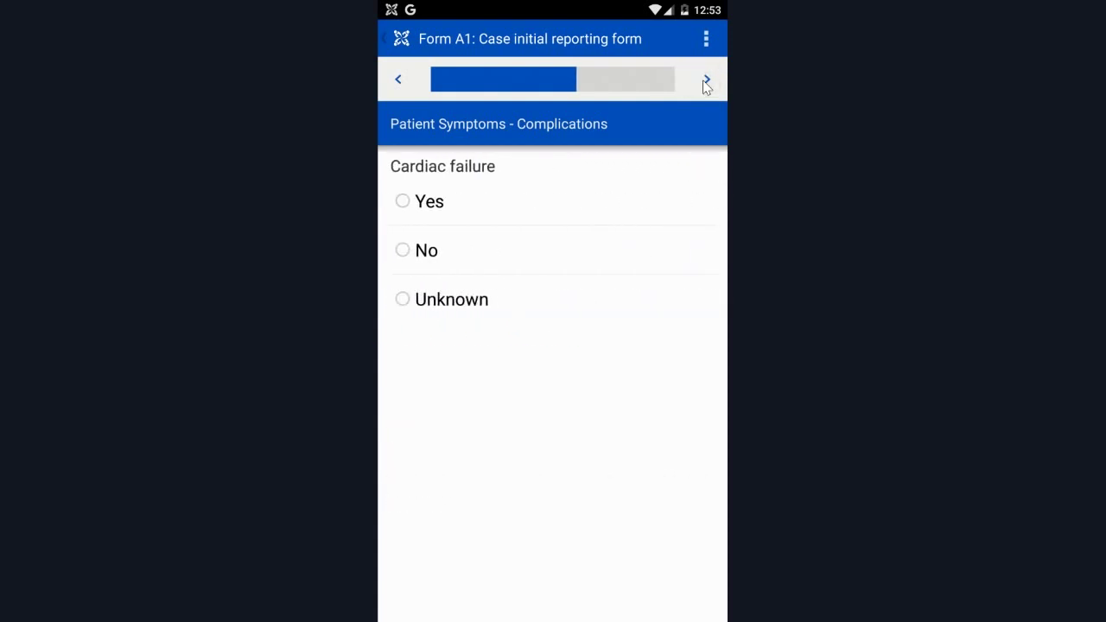
pyautogui.click(707, 81)
pyautogui.click(707, 80)
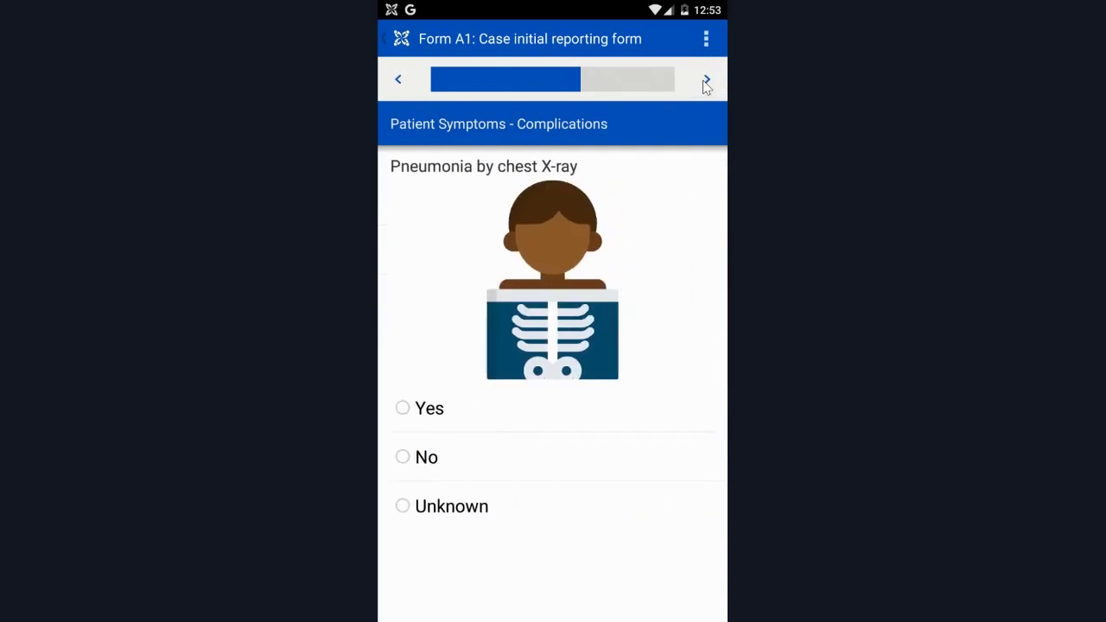
pyautogui.click(708, 80)
pyautogui.click(707, 81)
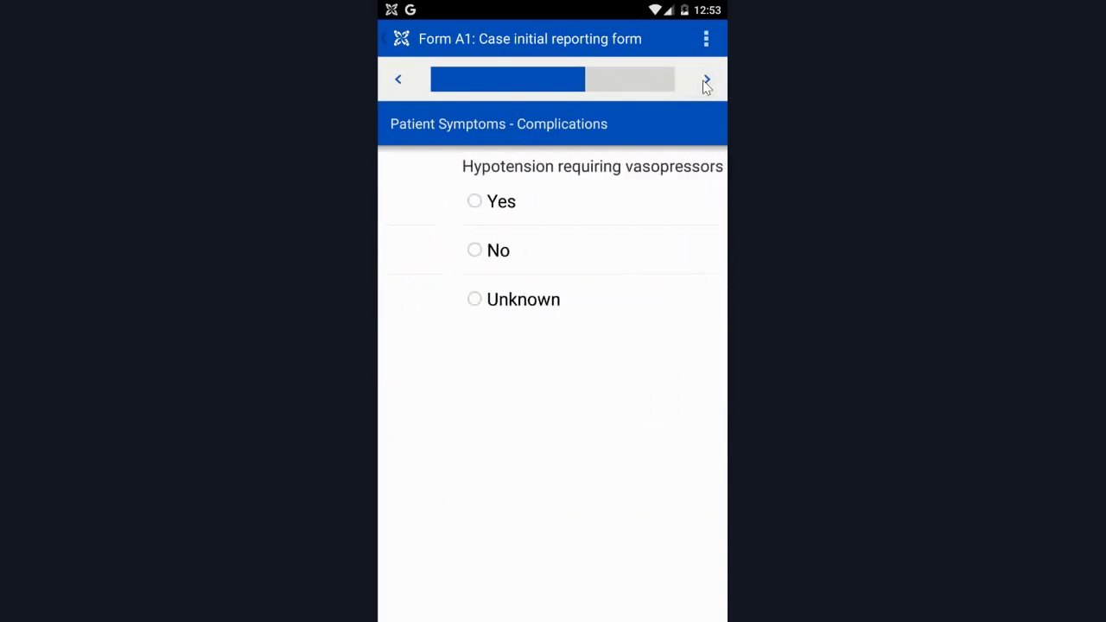
pyautogui.click(707, 81)
pyautogui.click(707, 80)
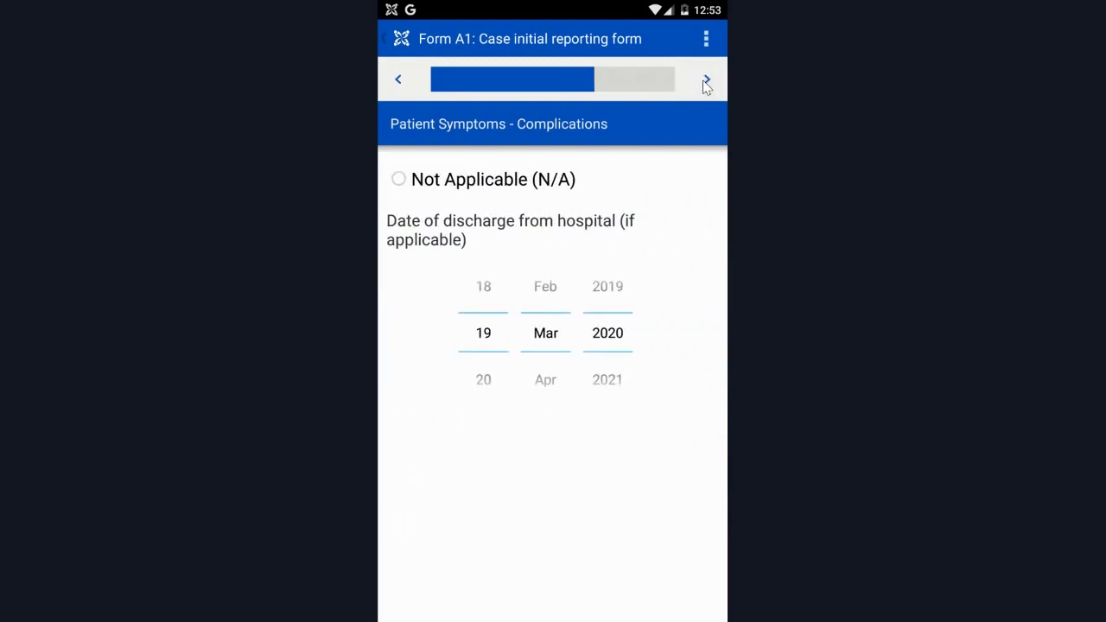
# Record the patient's outcome as Alive and continue to the pre-existing conditions grid.
pyautogui.click(707, 80)
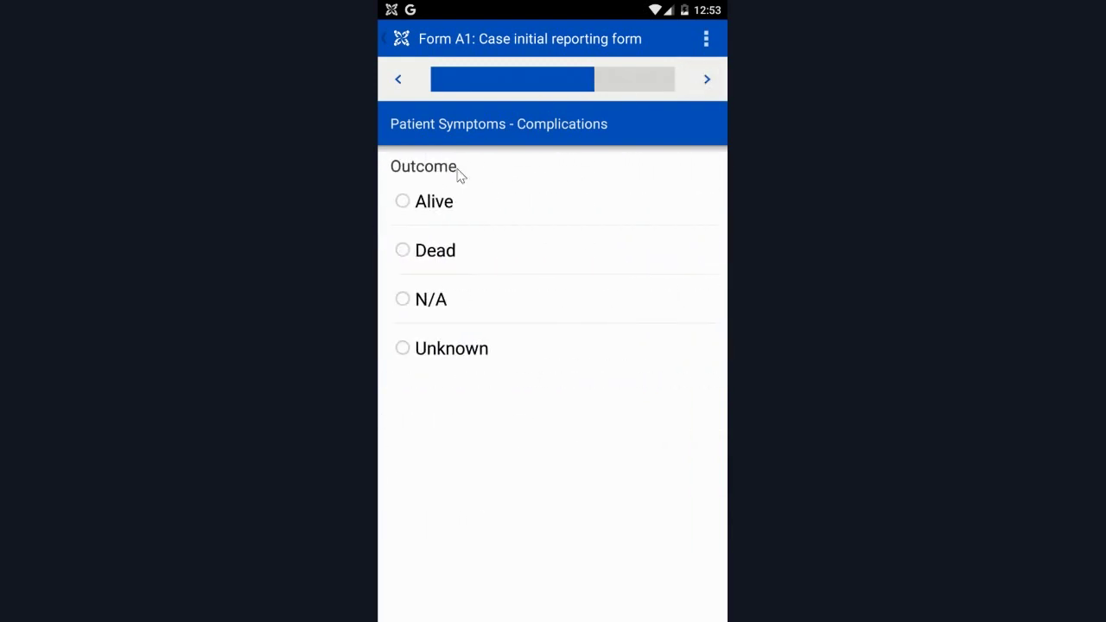
pyautogui.click(419, 204)
pyautogui.click(707, 80)
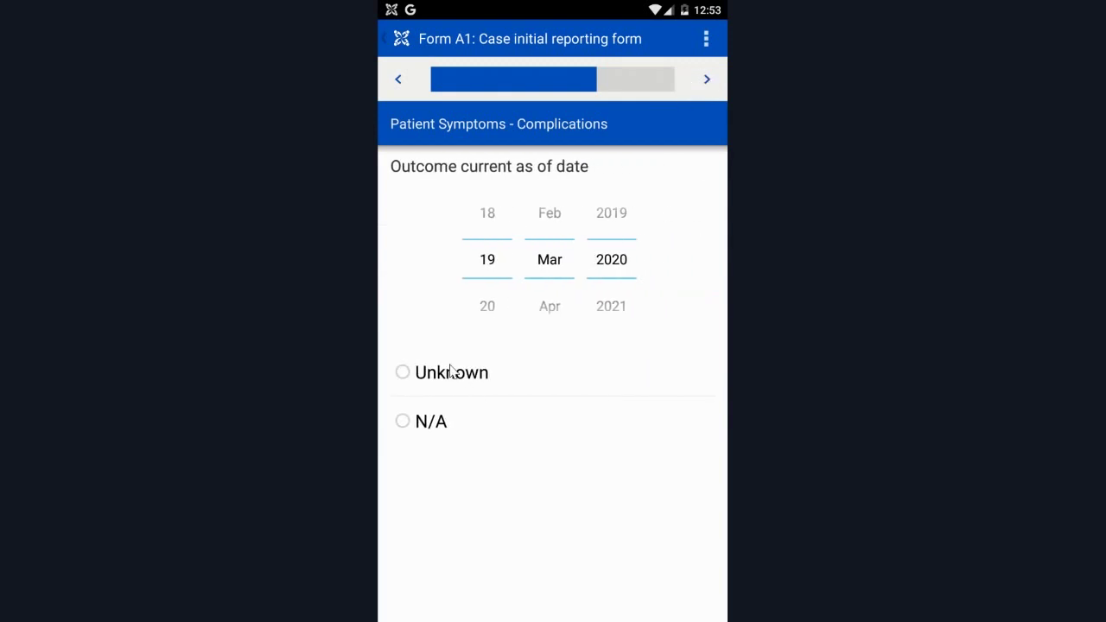
pyautogui.click(705, 89)
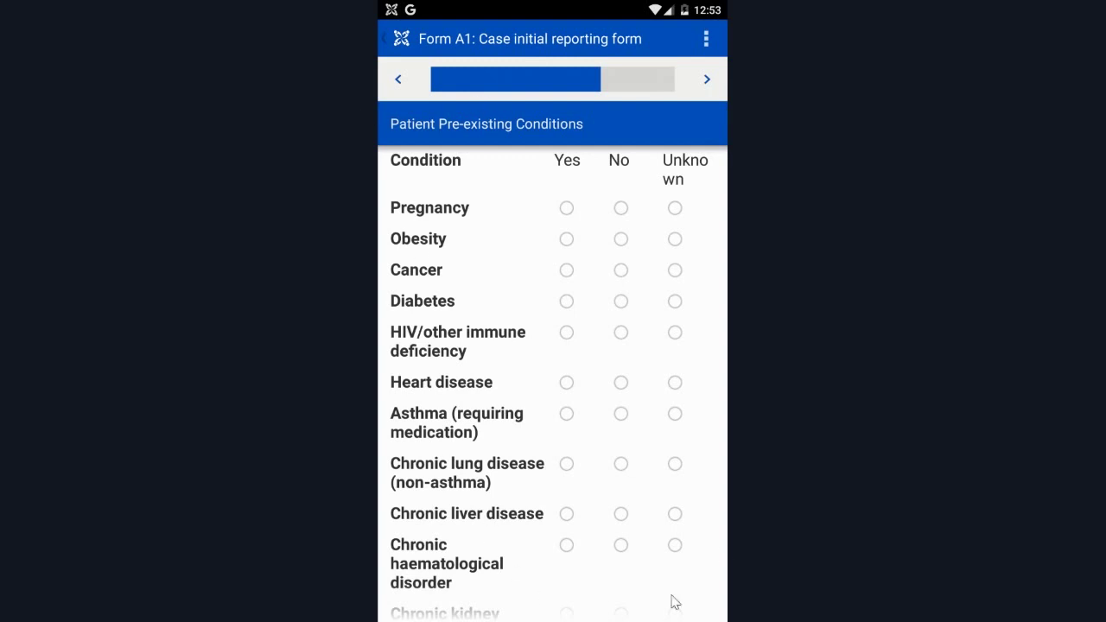
# Skip the pre-existing conditions and Health-care Interactions questions without answering.
pyautogui.click(709, 81)
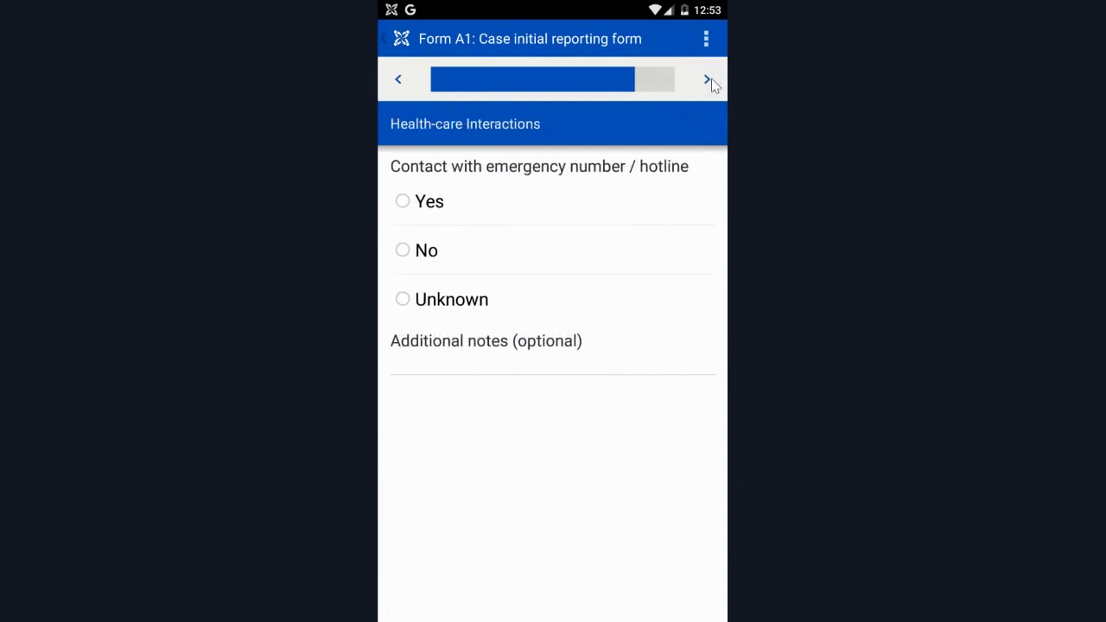
pyautogui.click(706, 80)
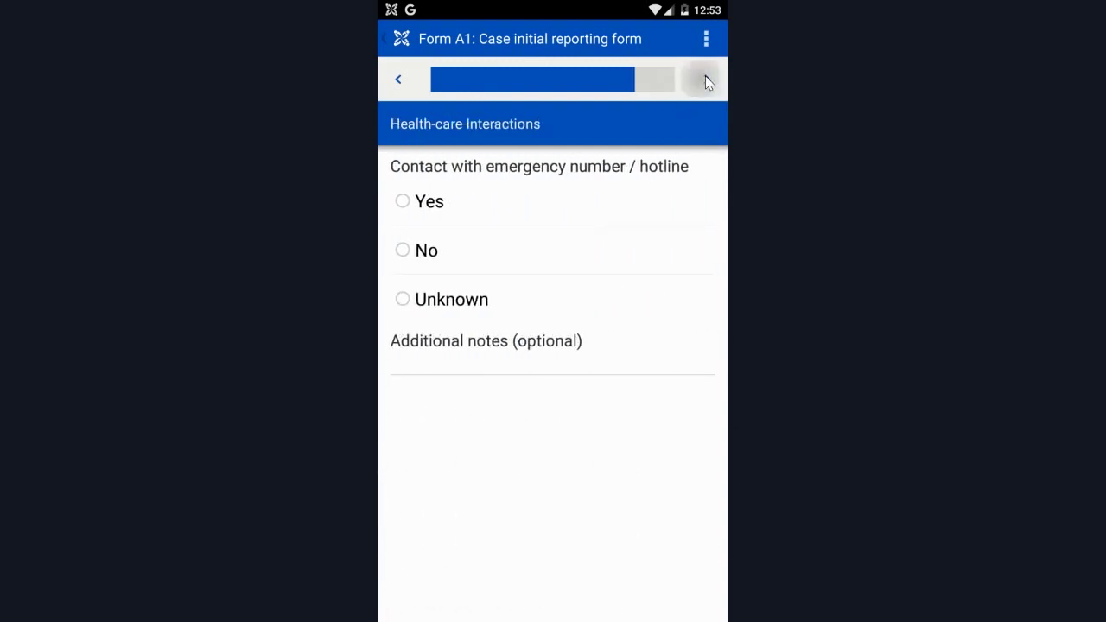
pyautogui.click(706, 80)
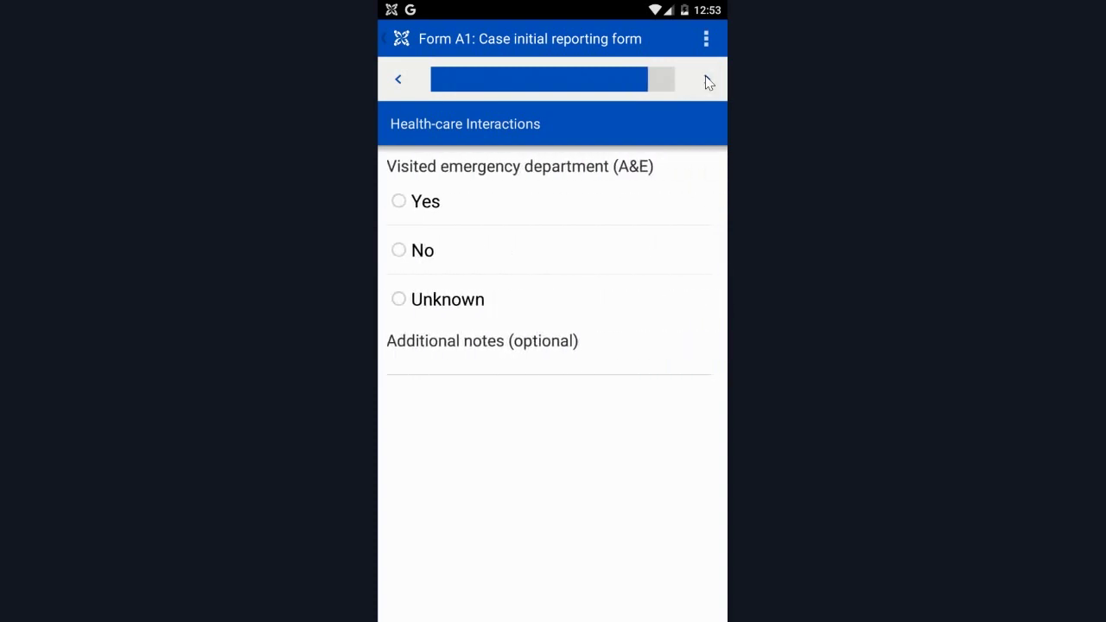
pyautogui.click(707, 81)
pyautogui.click(708, 82)
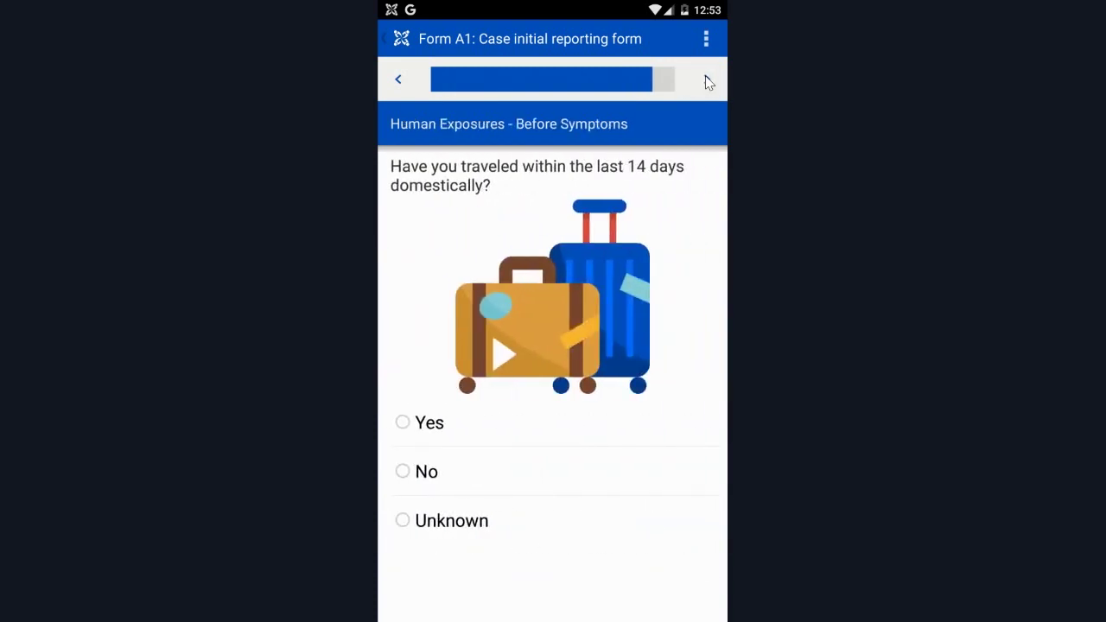
# Skip the travel, contact, gathering, facility and traditional healer exposure questions.
pyautogui.click(708, 81)
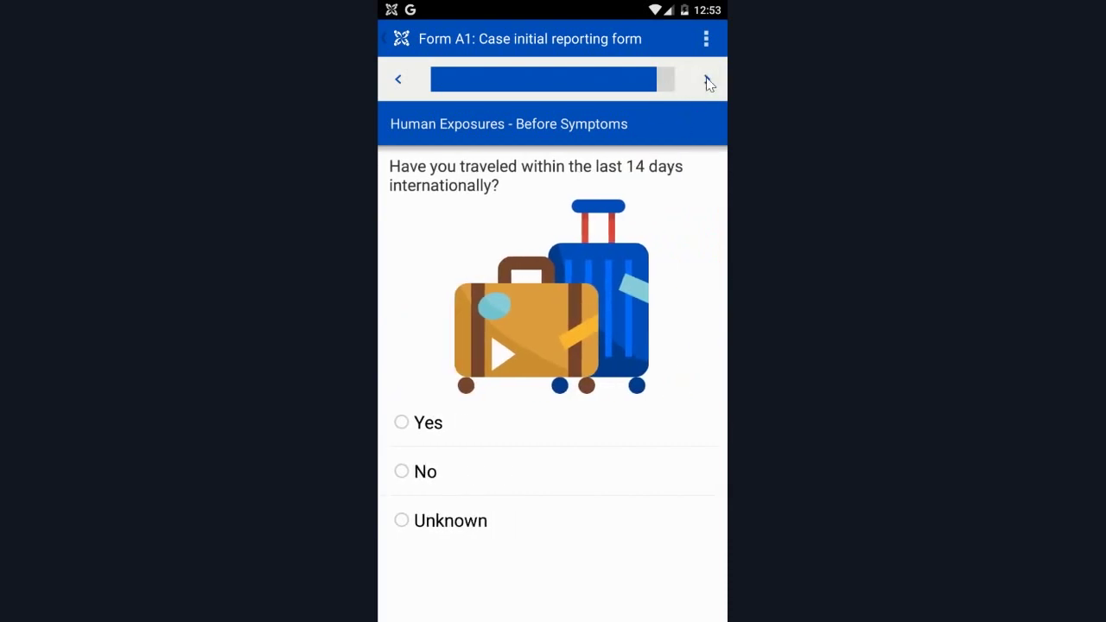
pyautogui.click(707, 81)
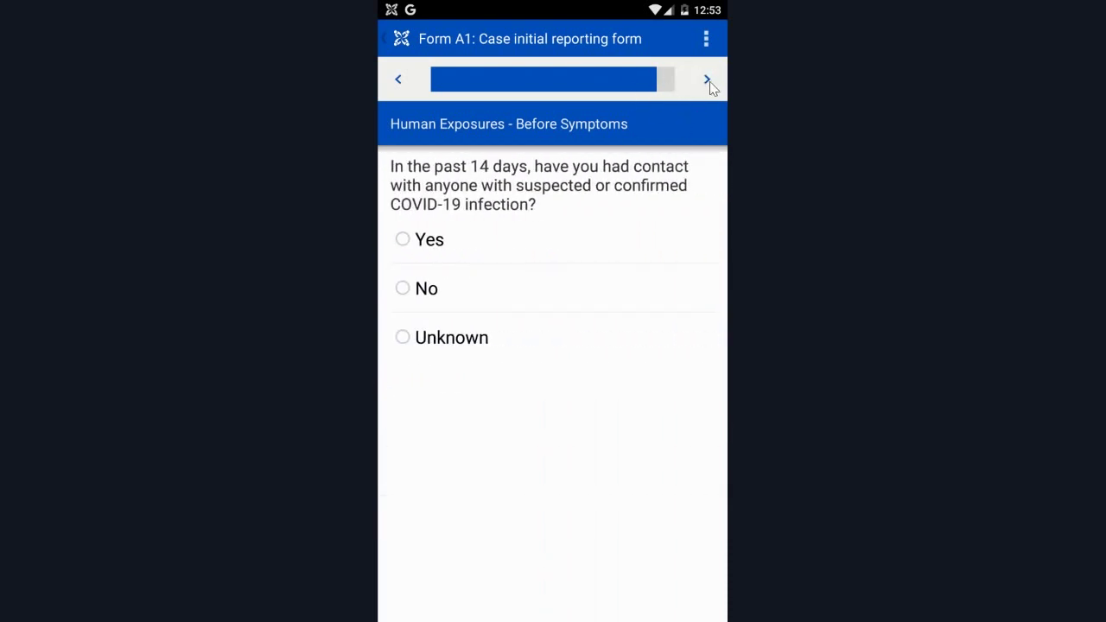
pyautogui.click(707, 82)
pyautogui.click(707, 82)
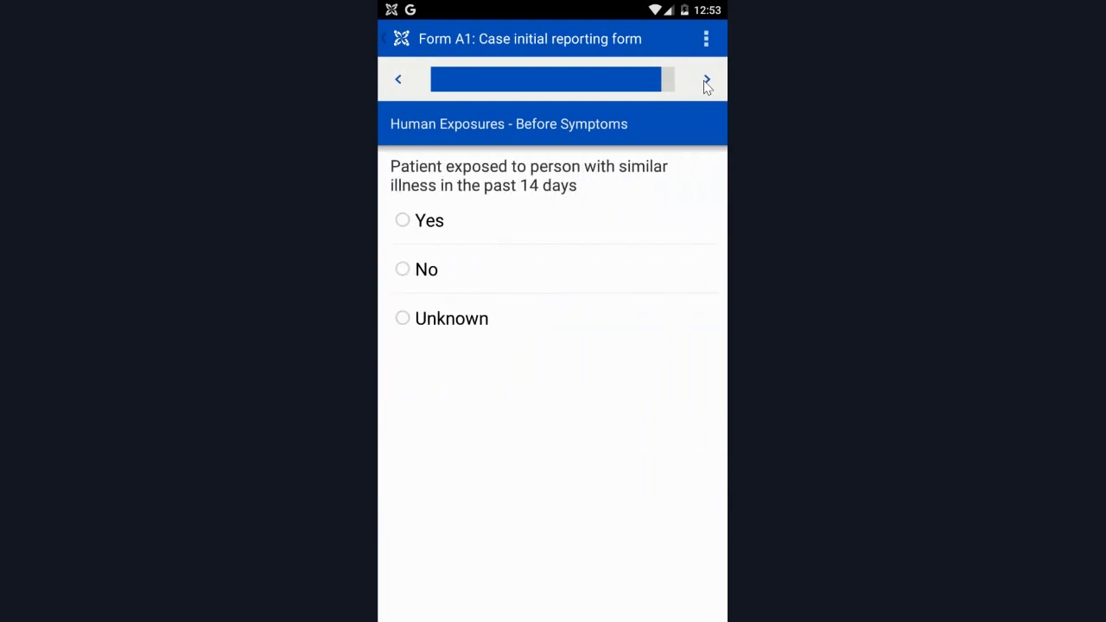
pyautogui.click(707, 82)
pyautogui.click(707, 81)
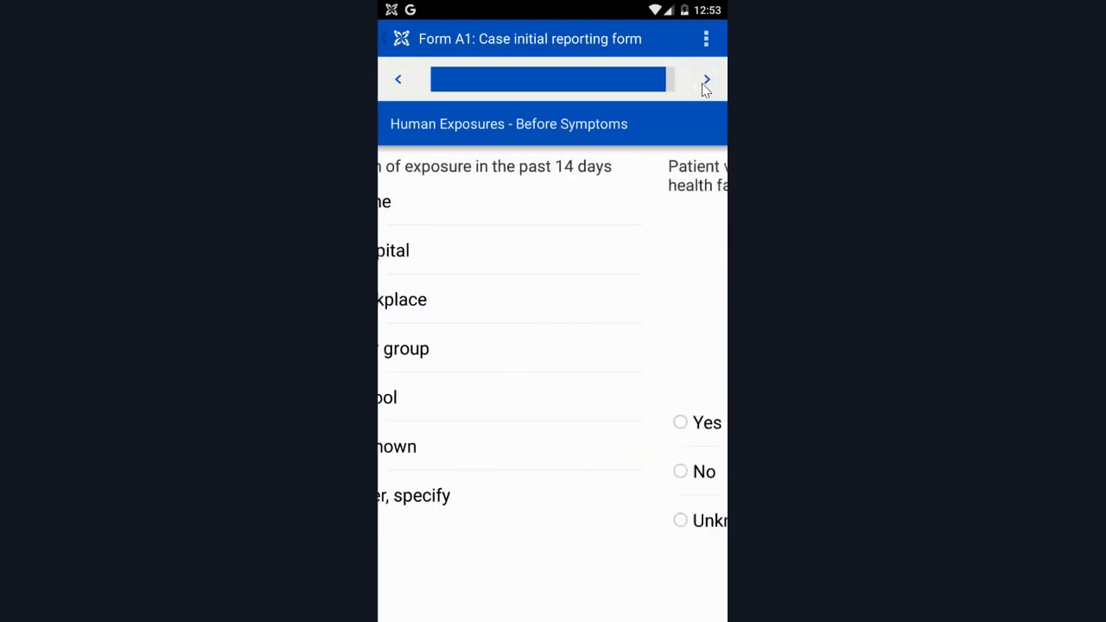
pyautogui.click(708, 82)
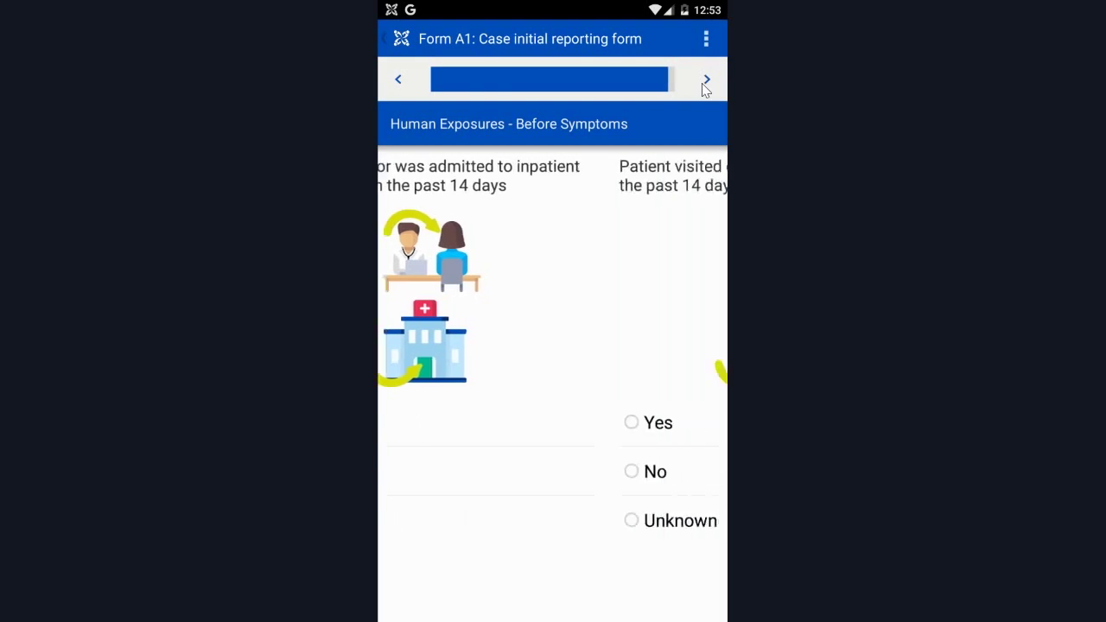
pyautogui.click(708, 82)
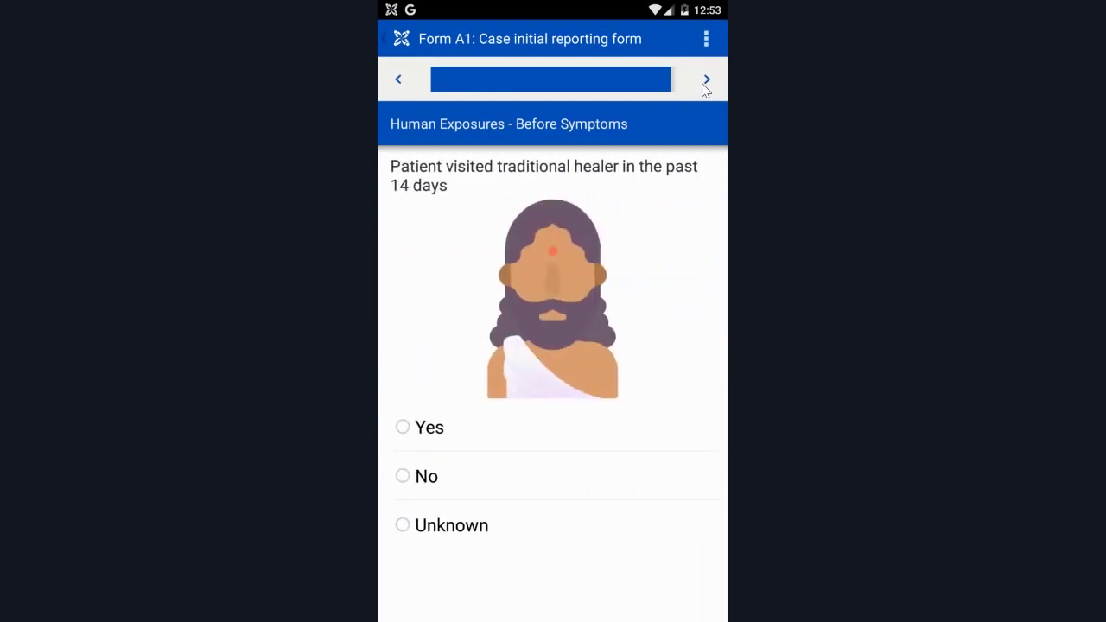
pyautogui.click(707, 81)
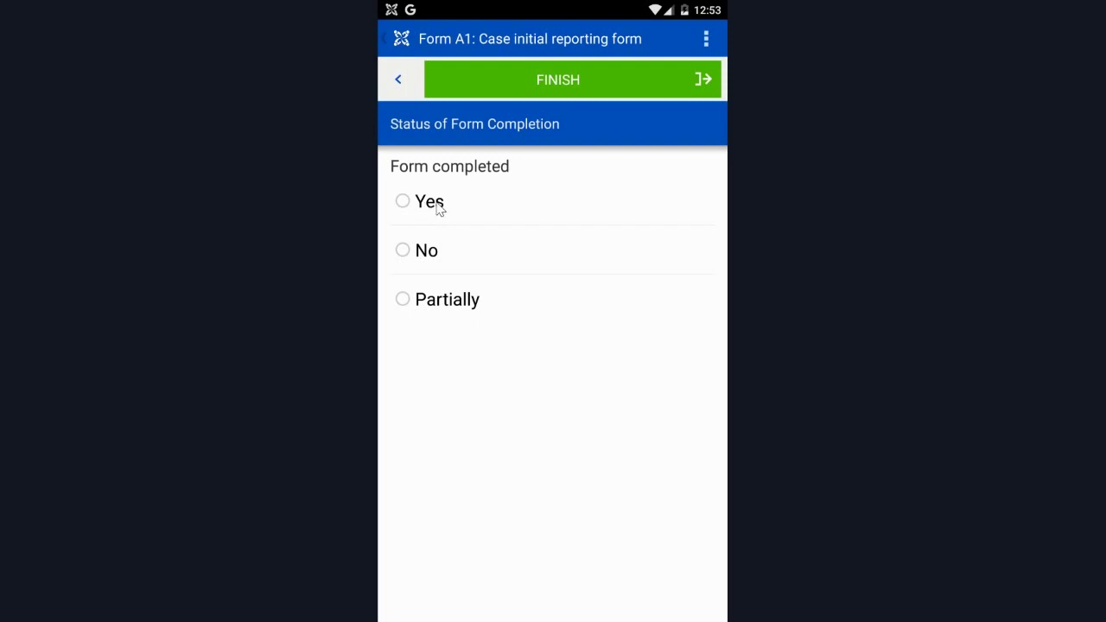
# Save the completed Form A1 and reopen the case from Confirmed COVID-19 Cases.
pyautogui.click(520, 81)
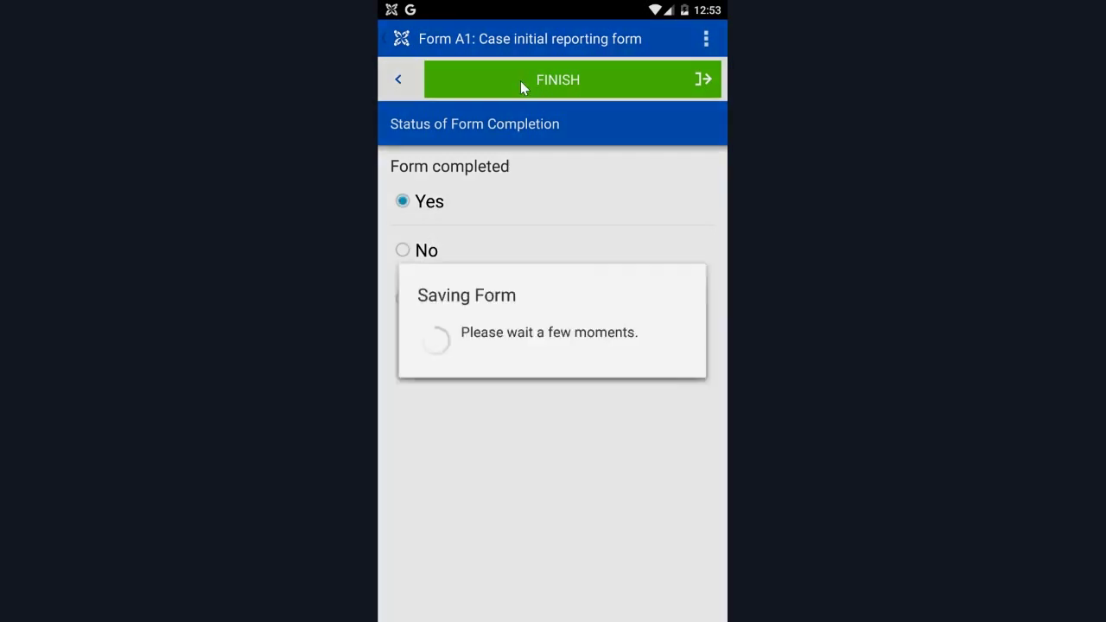
pyautogui.click(489, 182)
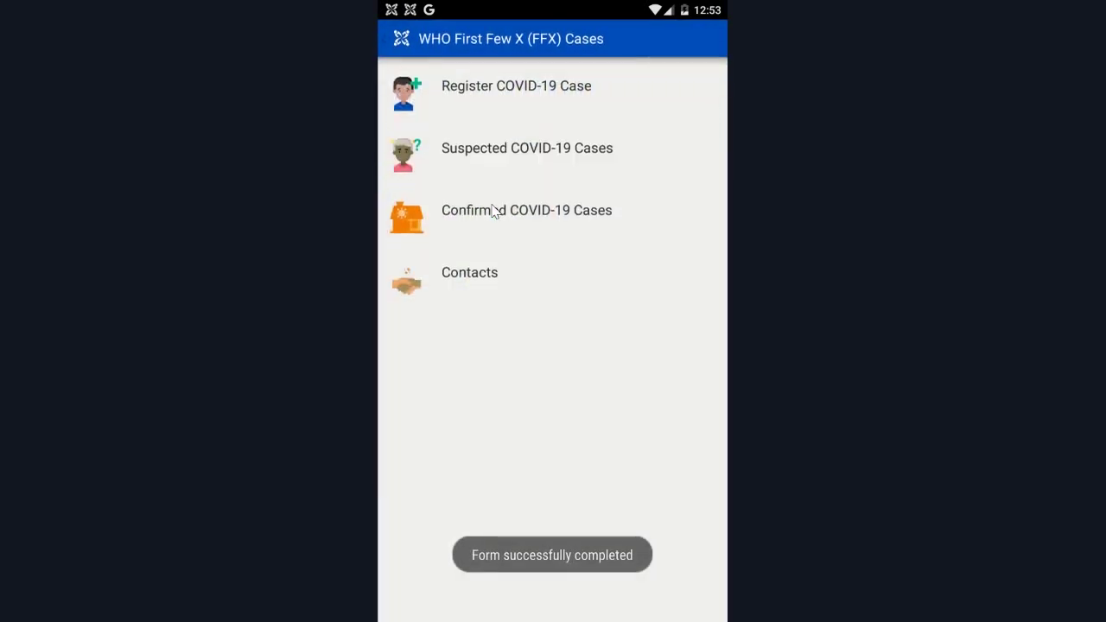
pyautogui.click(484, 217)
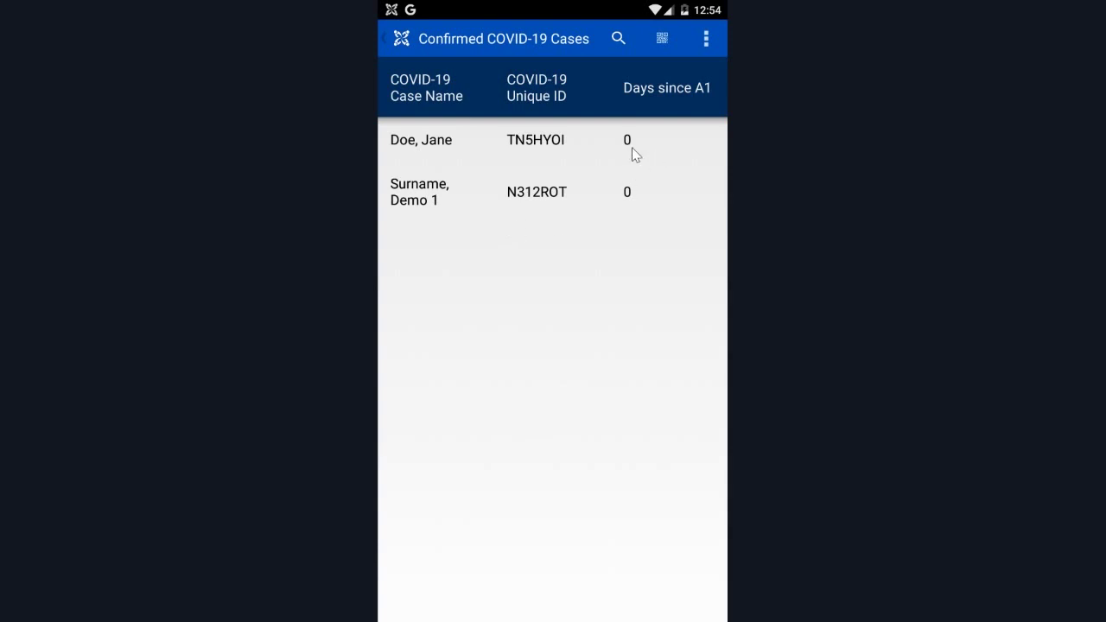
pyautogui.click(444, 143)
# Start Record Secondary Bacterial Infections with sample date 18 Mar 2020 and sample type Sputum.
pyautogui.click(521, 79)
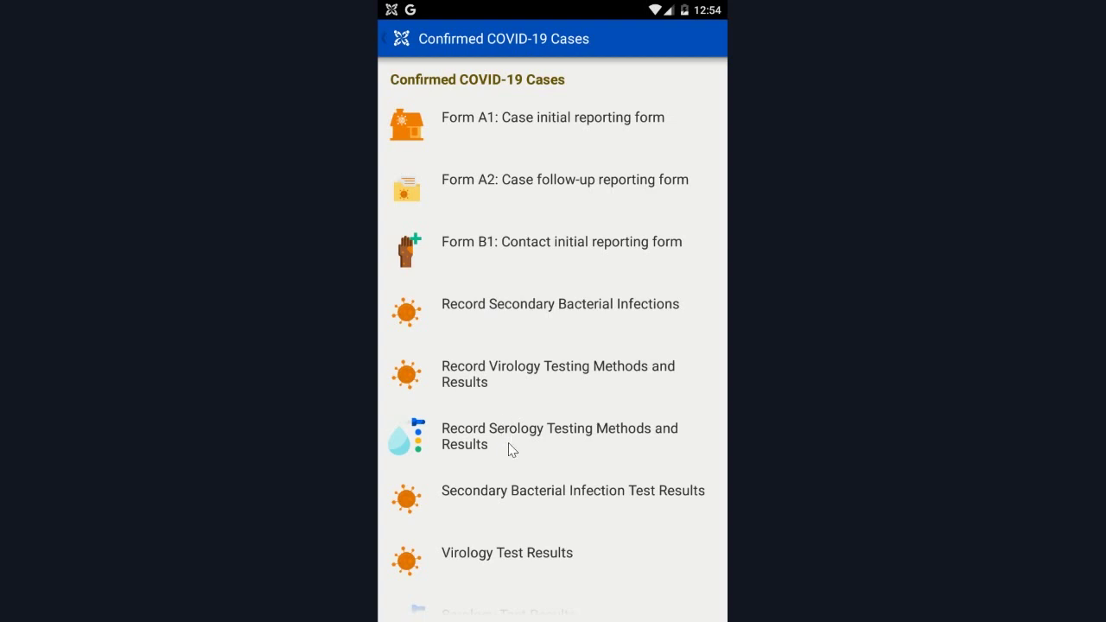
pyautogui.click(484, 307)
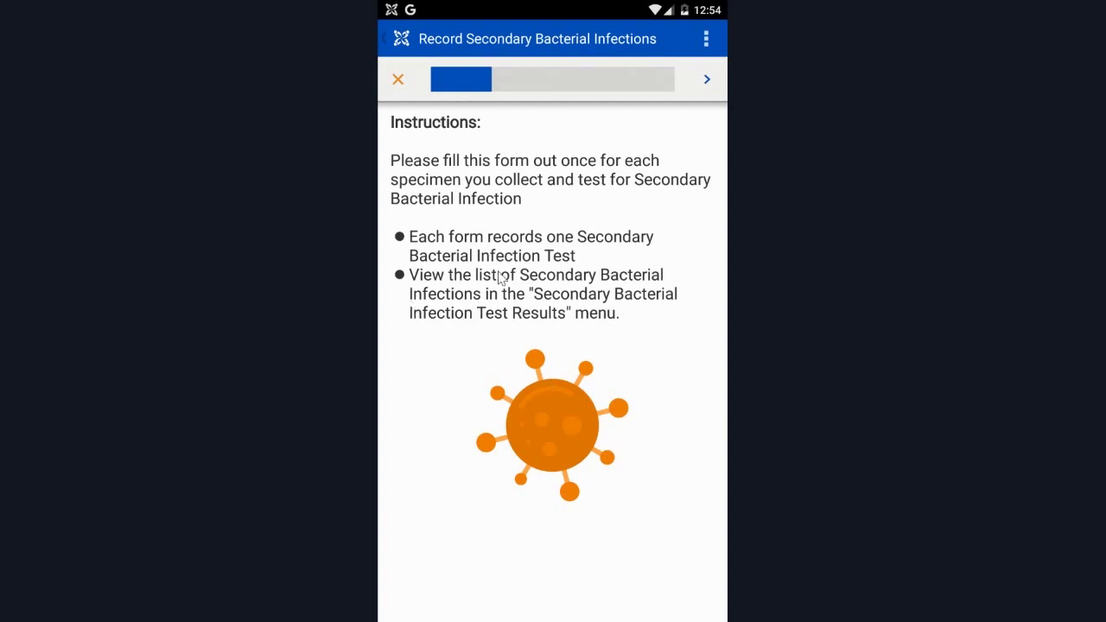
pyautogui.click(705, 80)
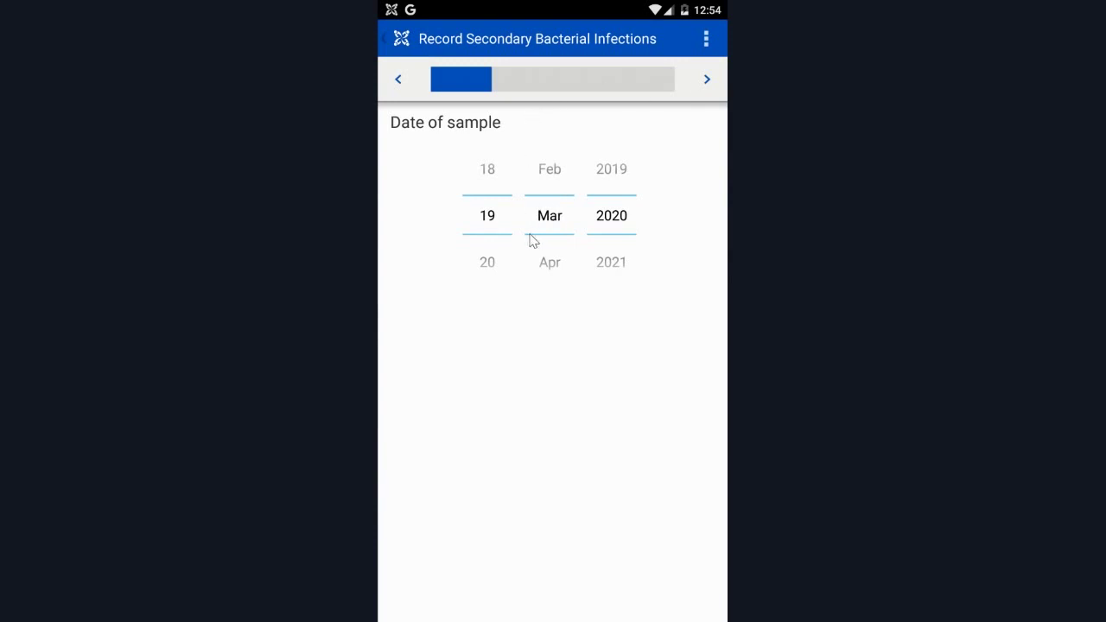
pyautogui.moveTo(491, 228); pyautogui.dragTo(485, 285)
pyautogui.click(708, 80)
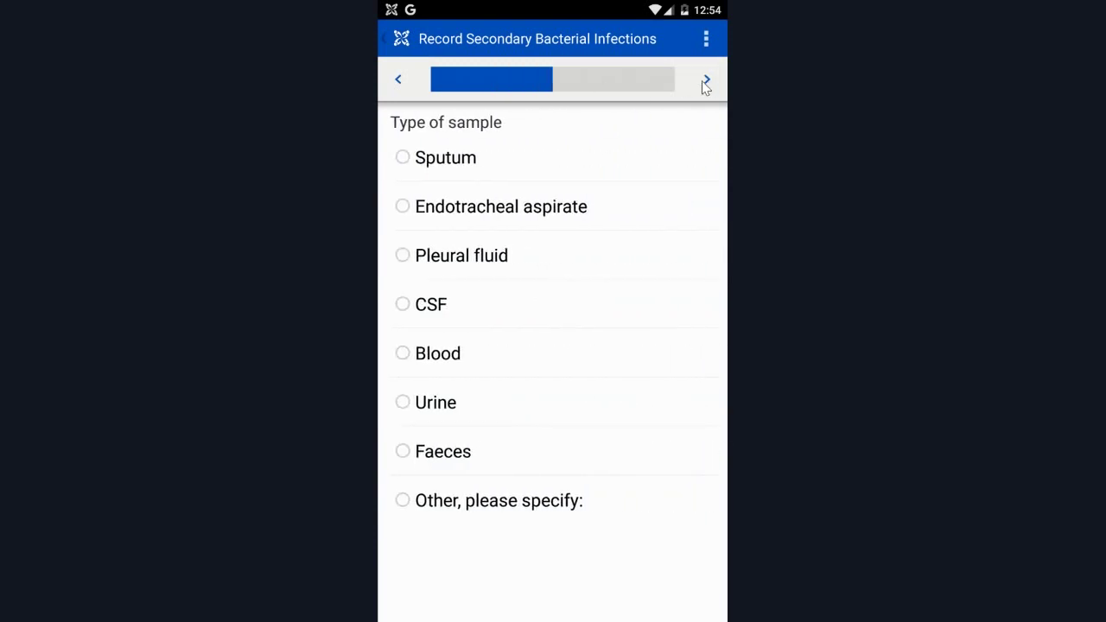
pyautogui.click(434, 161)
pyautogui.click(706, 79)
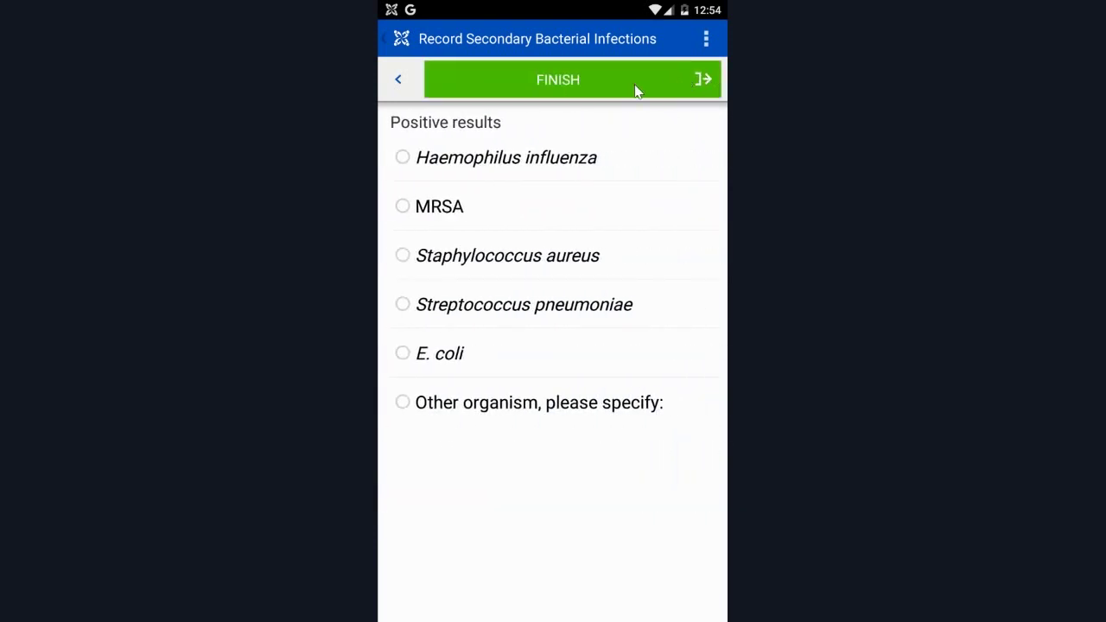
# Save Haemophilus influenza as the positive result and reopen the confirmed case's forms.
pyautogui.click(453, 169)
pyautogui.click(553, 82)
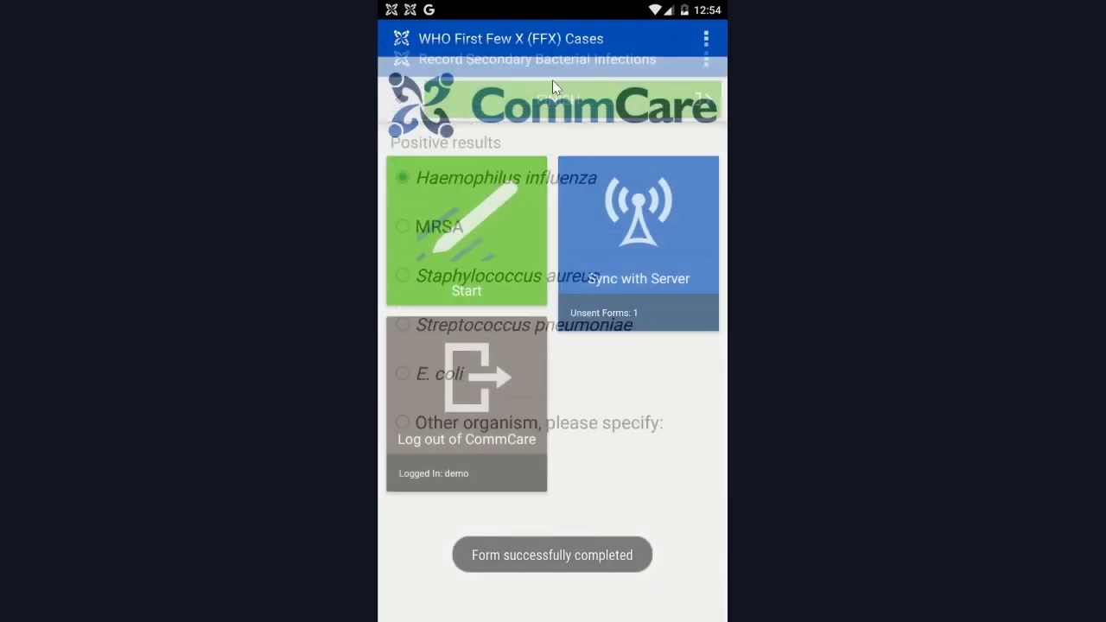
pyautogui.click(474, 197)
pyautogui.click(519, 227)
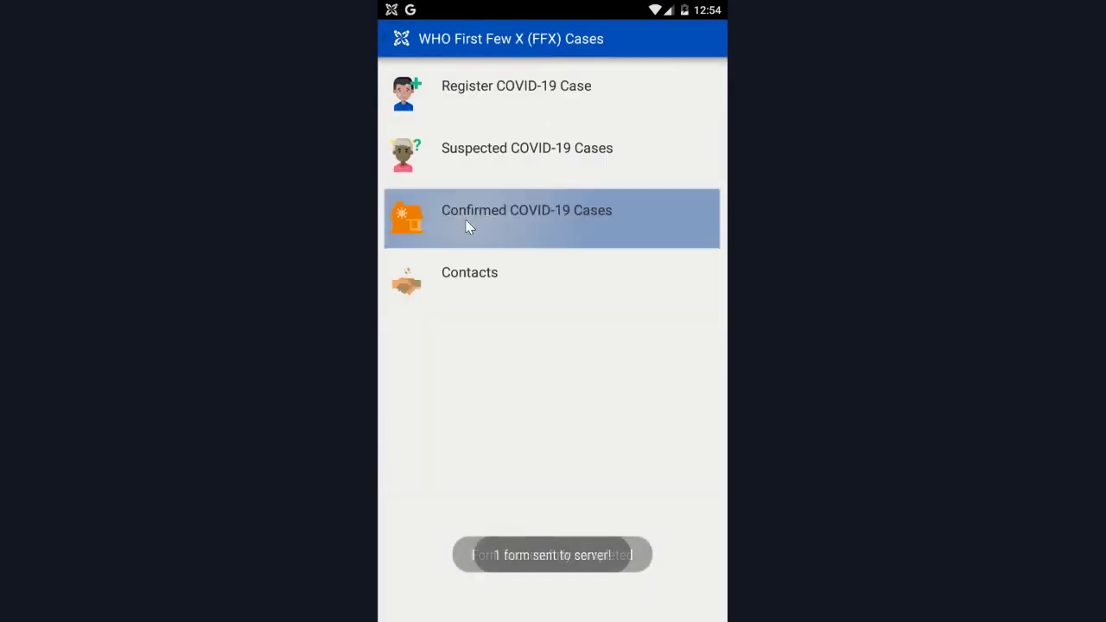
pyautogui.click(422, 151)
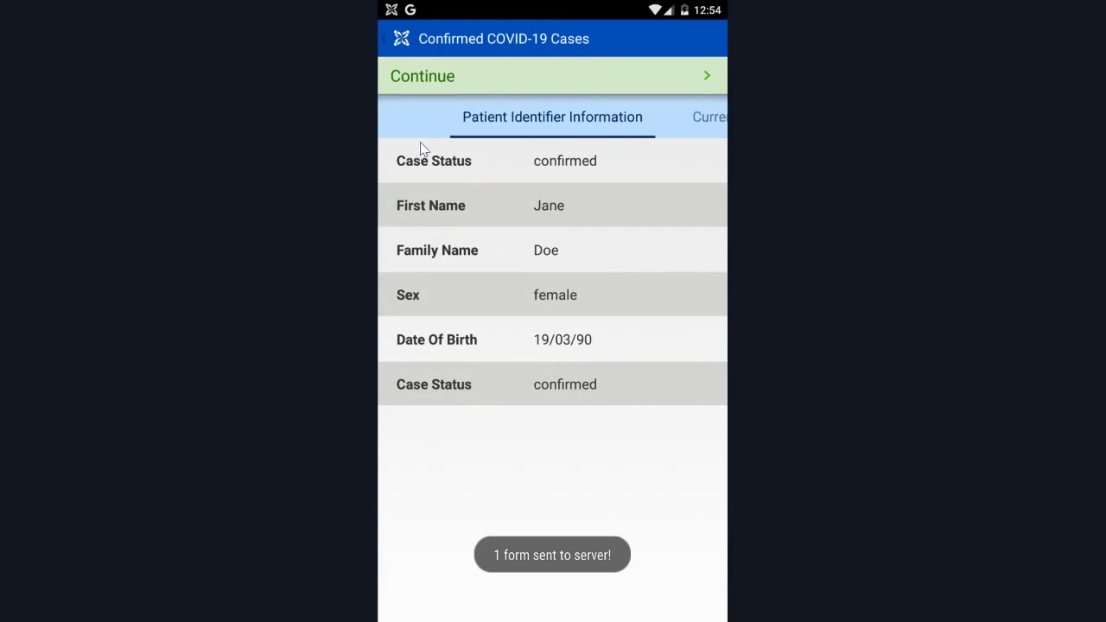
pyautogui.click(605, 76)
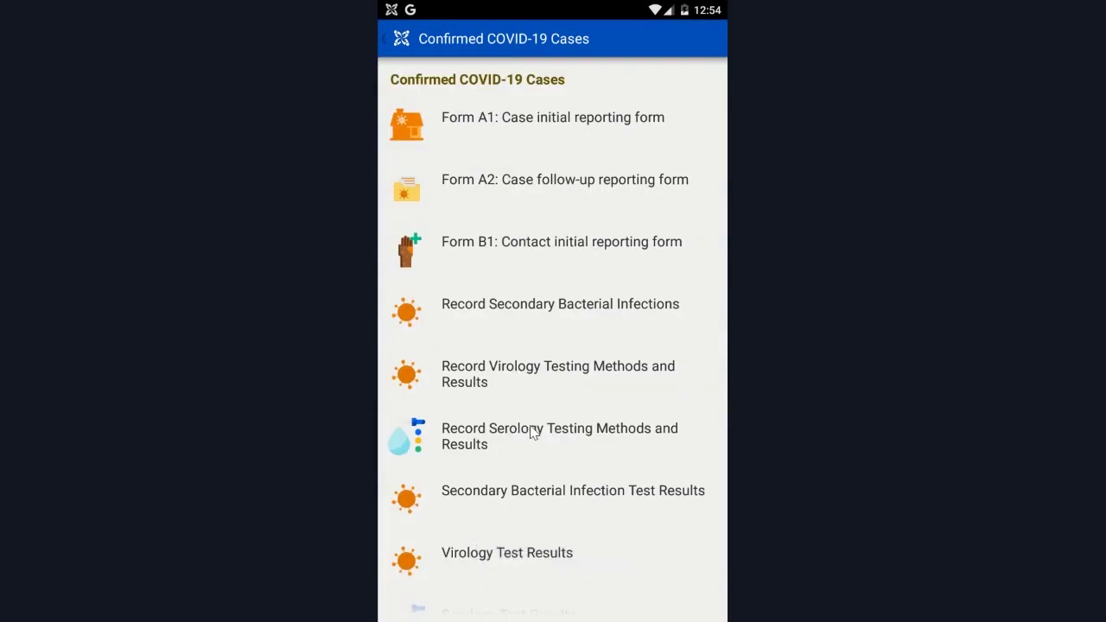
# Check the sputum test under Secondary Bacterial Infection Test Results.
pyautogui.scroll(-1, 532, 432)
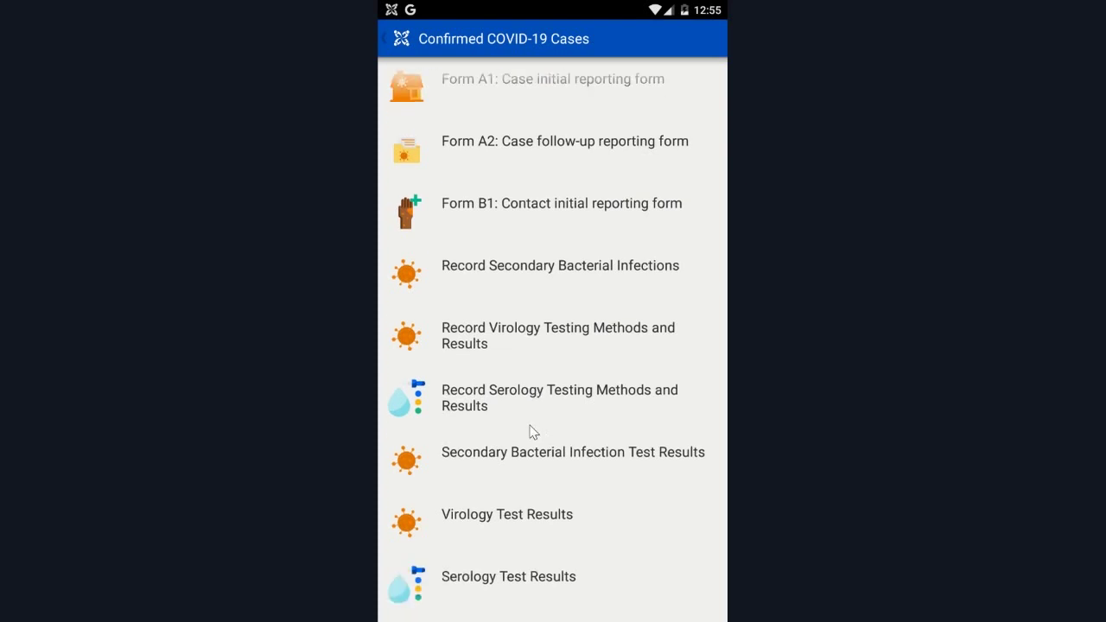
pyautogui.click(533, 437)
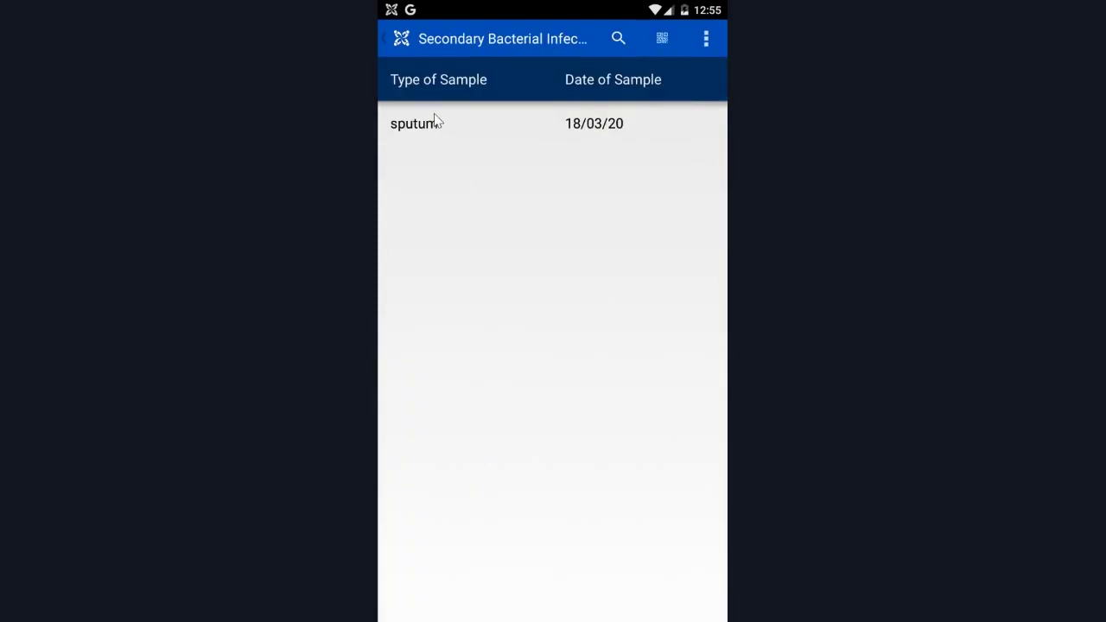
pyautogui.click(602, 128)
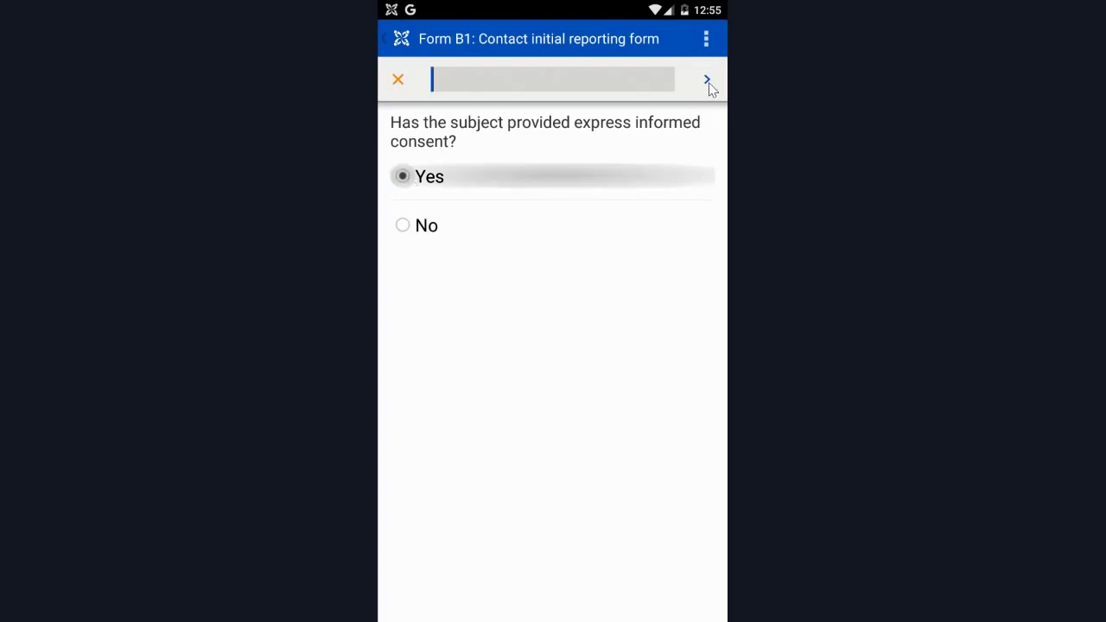
# Move through Form B1's instructions and data collector page, answering No for another informant.
pyautogui.click(707, 80)
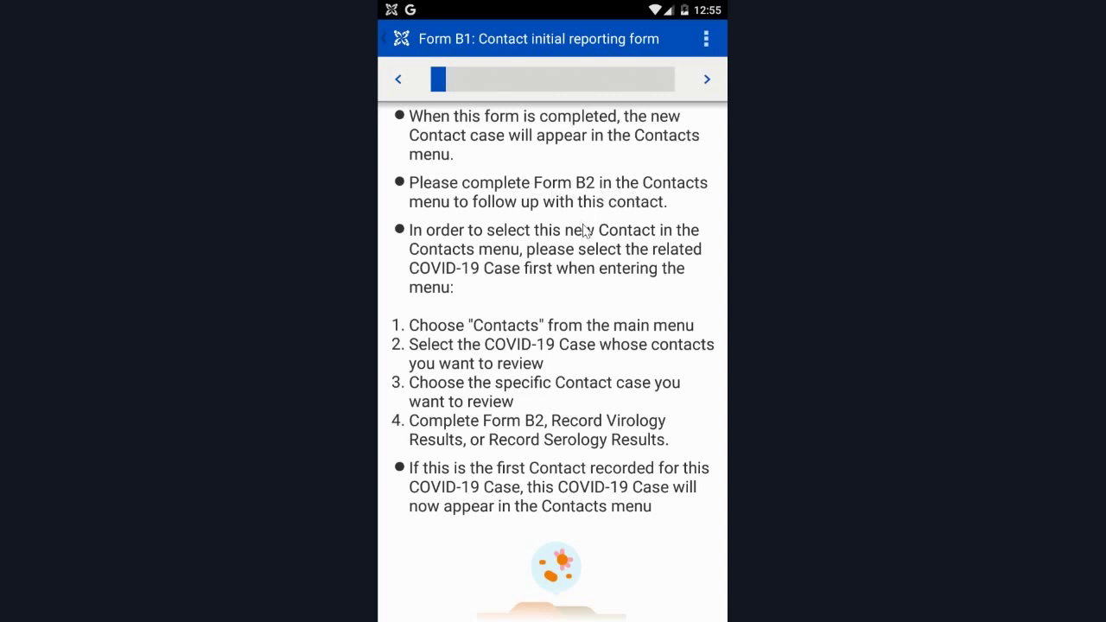
pyautogui.click(705, 82)
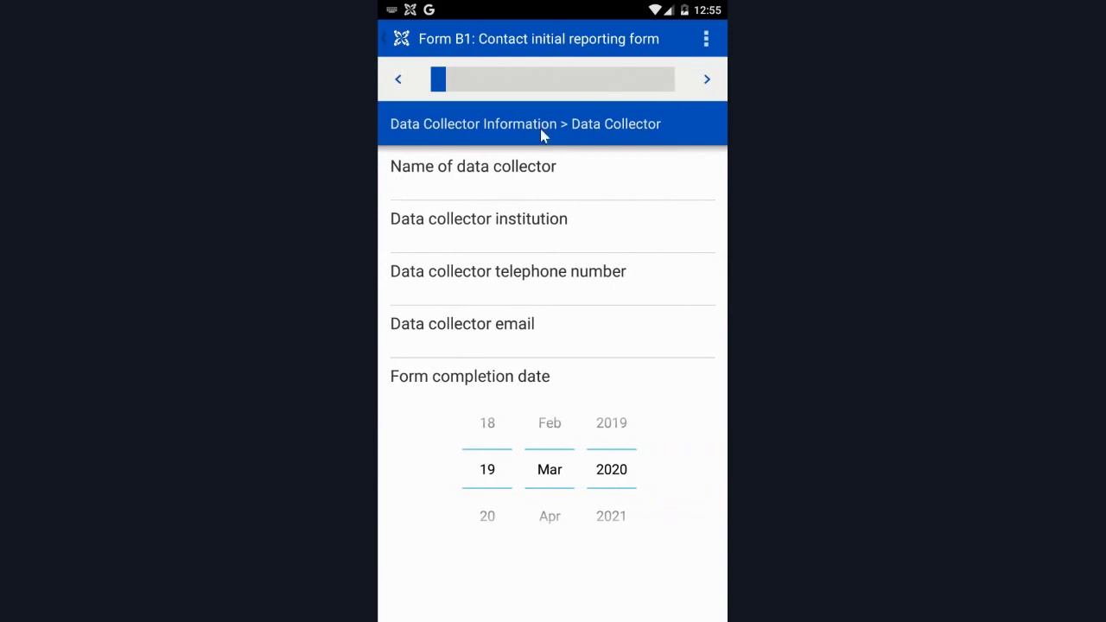
pyautogui.click(707, 80)
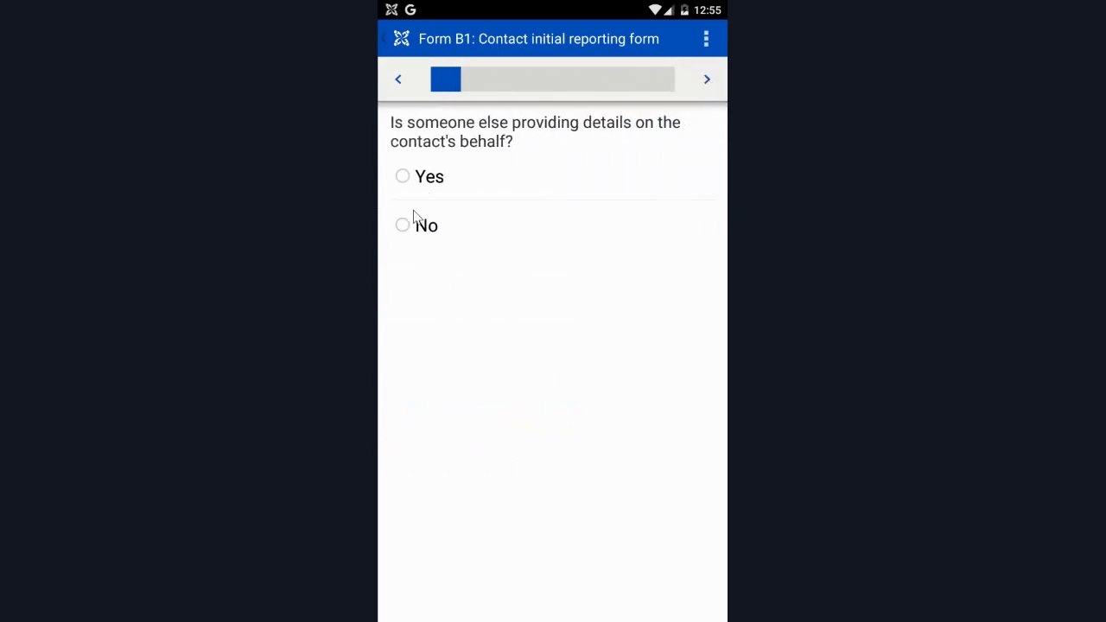
pyautogui.click(414, 224)
pyautogui.click(708, 80)
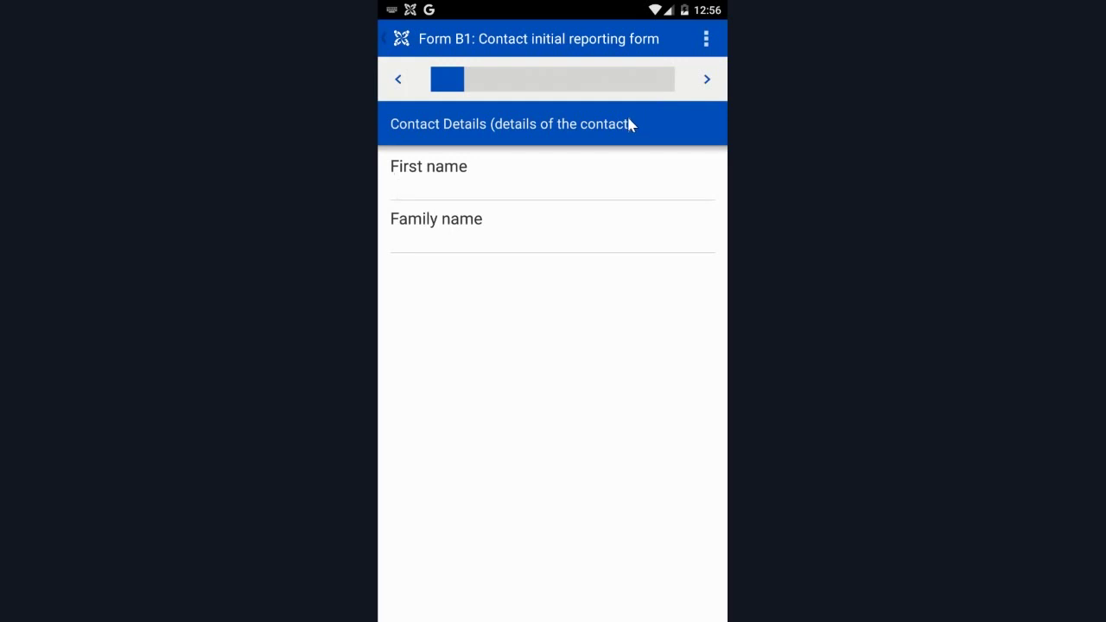
# Enter the contact's first and family names and set the sex to Male.
pyautogui.write('John')
pyautogui.click(452, 237)
pyautogui.write('Doe')
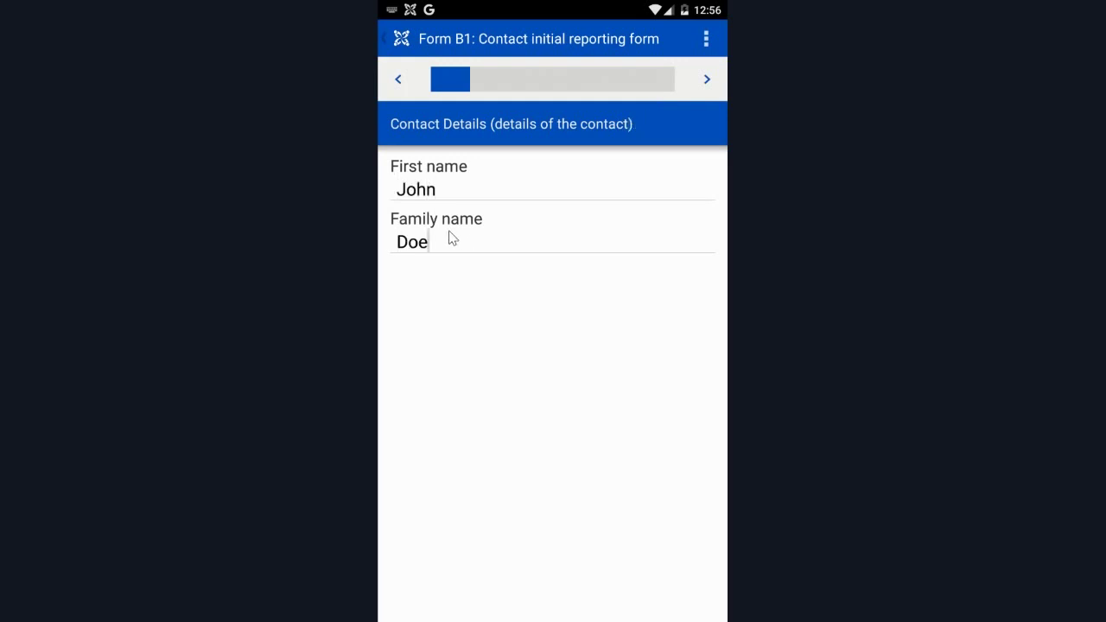
pyautogui.click(707, 79)
pyautogui.click(423, 406)
# Set the birth date to 16 May 1980 and the relationship to 'partner'.
pyautogui.click(707, 78)
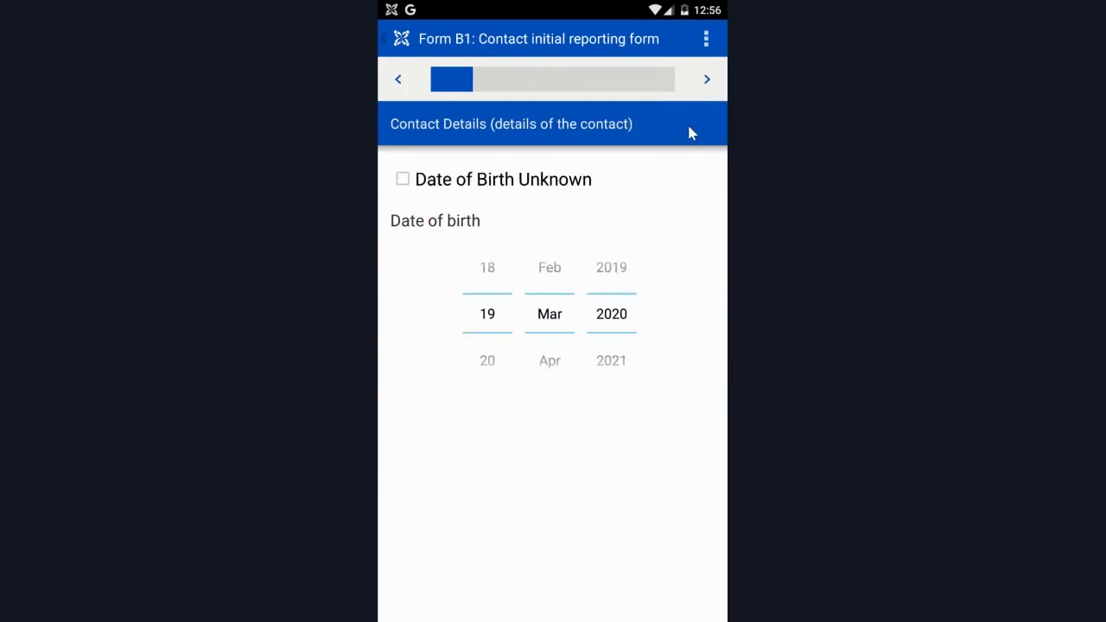
pyautogui.scroll(3, 510, 333)
pyautogui.scroll(-2, 545, 346)
pyautogui.click(603, 322)
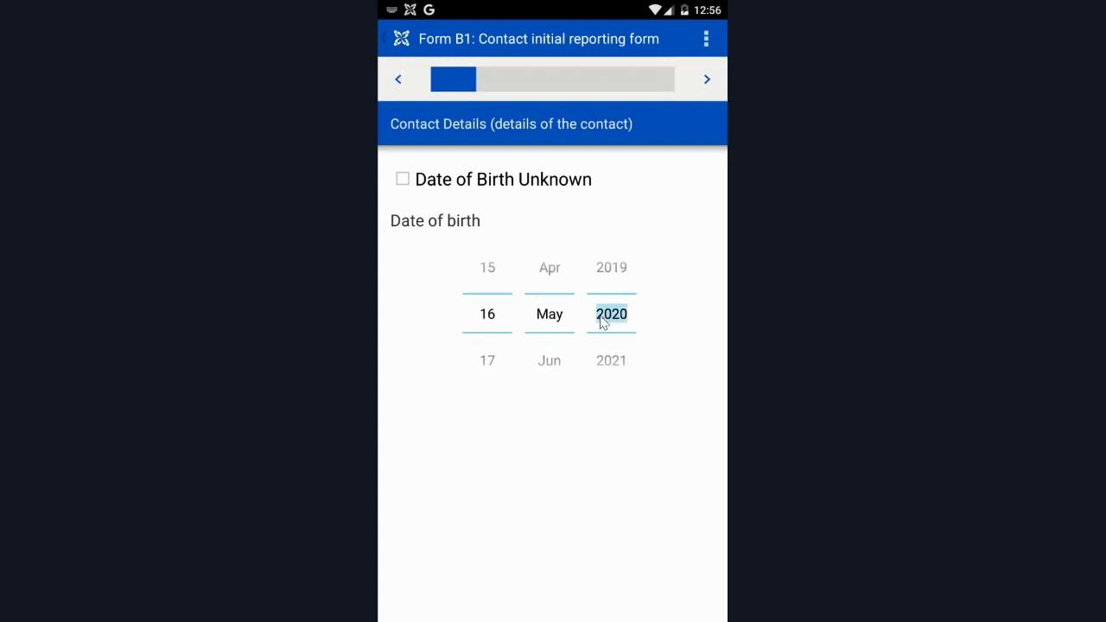
pyautogui.write('1980')
pyautogui.click(707, 80)
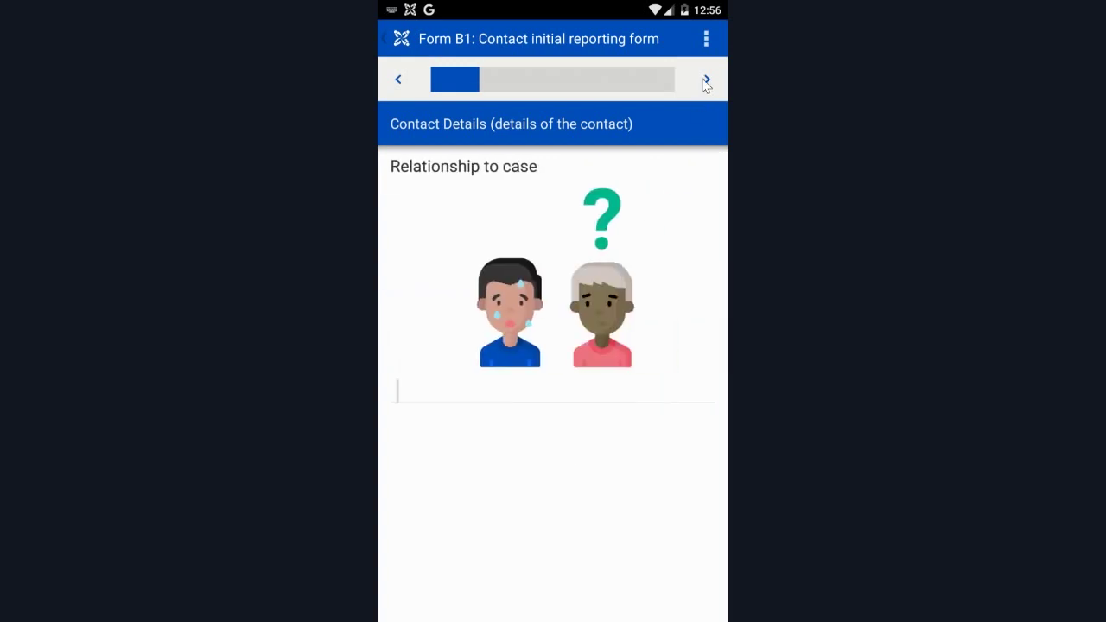
pyautogui.write('partner')
pyautogui.click(706, 79)
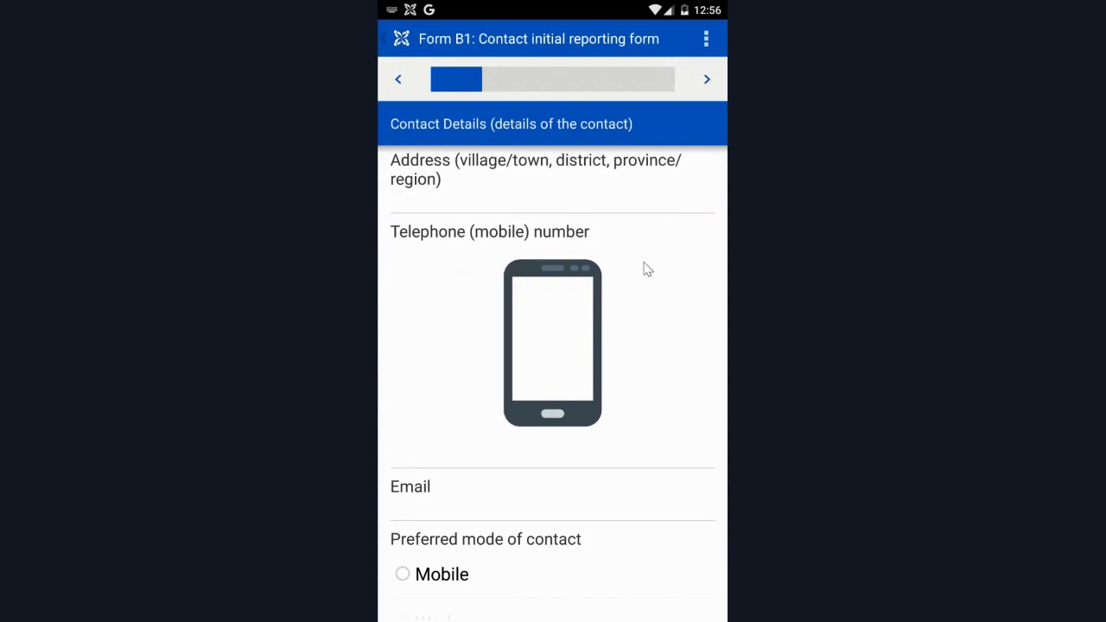
# Skip the address, exposure, occupation, contact-type and symptom questions up to outcome status.
pyautogui.scroll(-3, 646, 270)
pyautogui.click(718, 85)
pyautogui.click(720, 87)
pyautogui.click(721, 86)
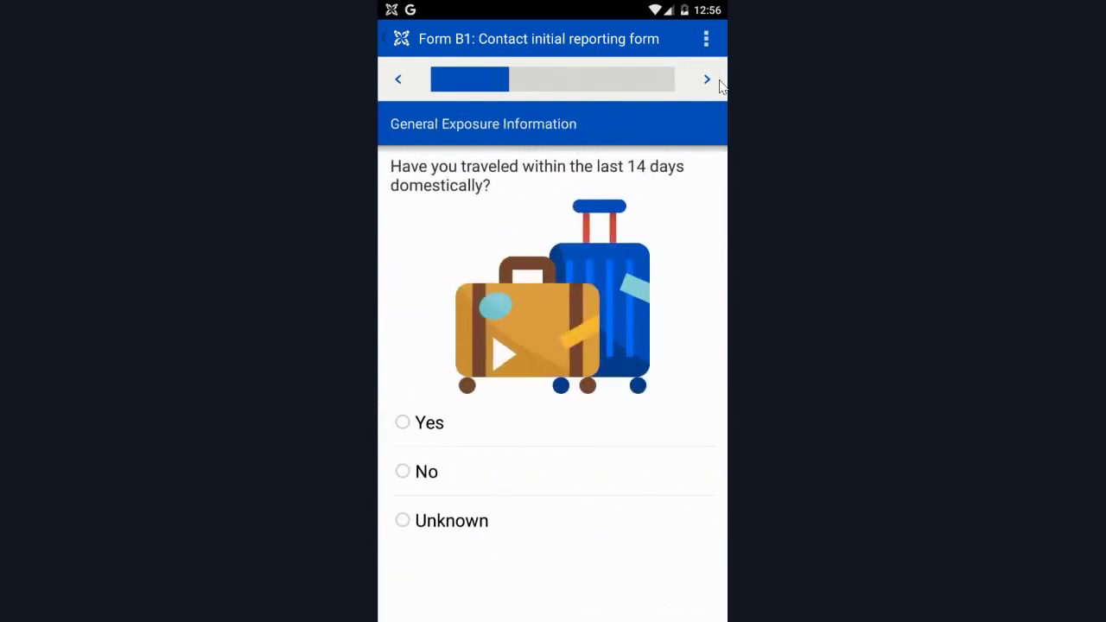
pyautogui.click(721, 87)
pyautogui.click(721, 87)
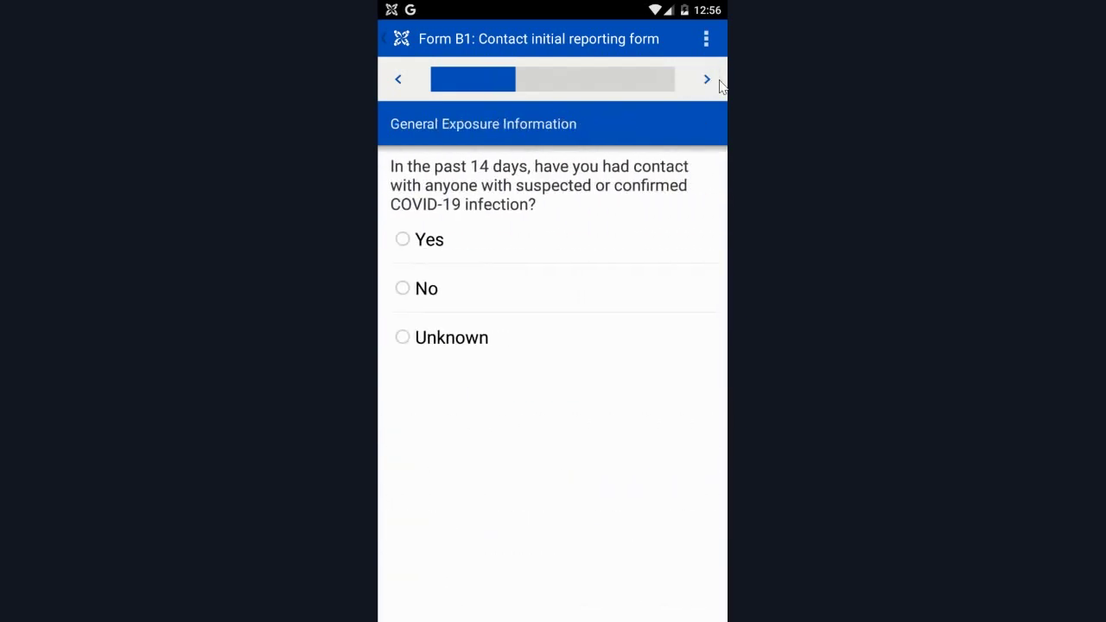
pyautogui.click(705, 82)
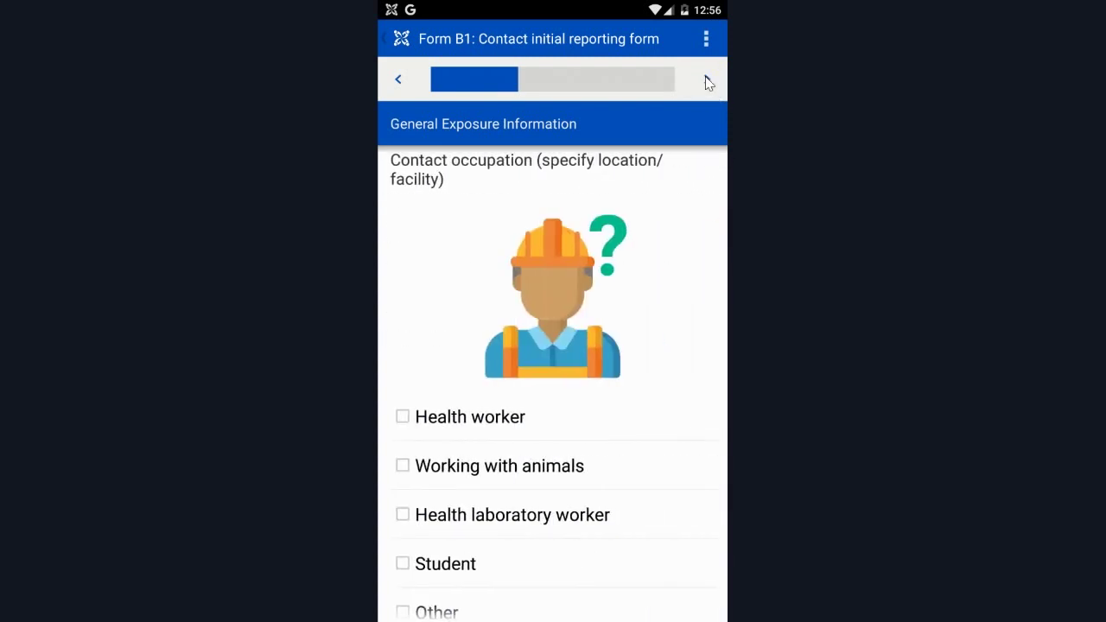
pyautogui.click(706, 83)
pyautogui.click(706, 82)
pyautogui.click(707, 82)
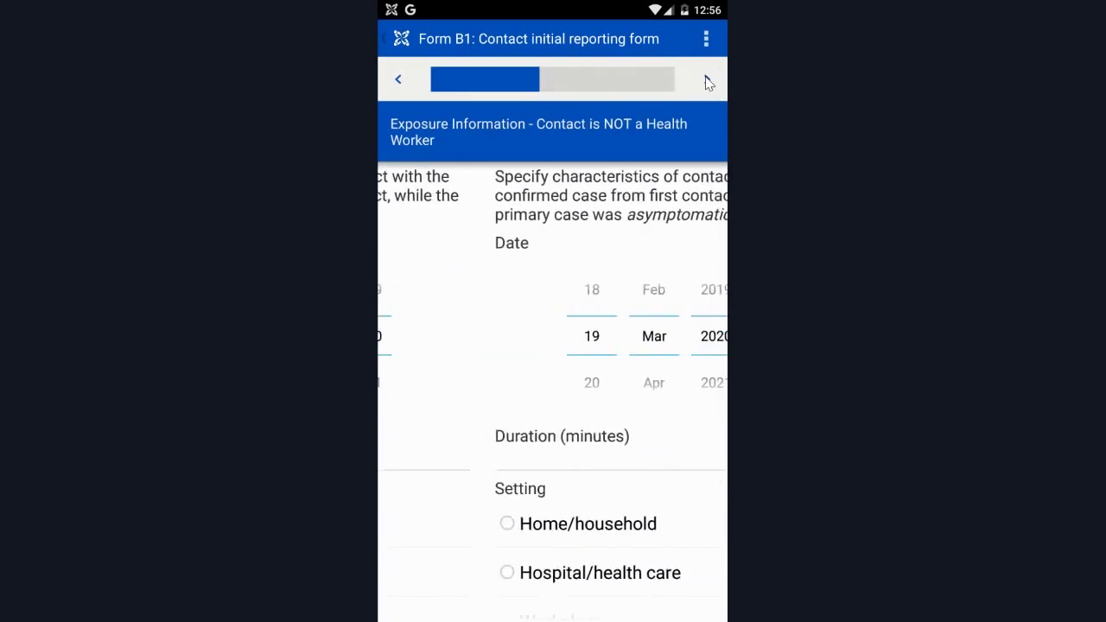
pyautogui.click(707, 82)
pyautogui.click(706, 83)
pyautogui.click(707, 82)
pyautogui.click(706, 83)
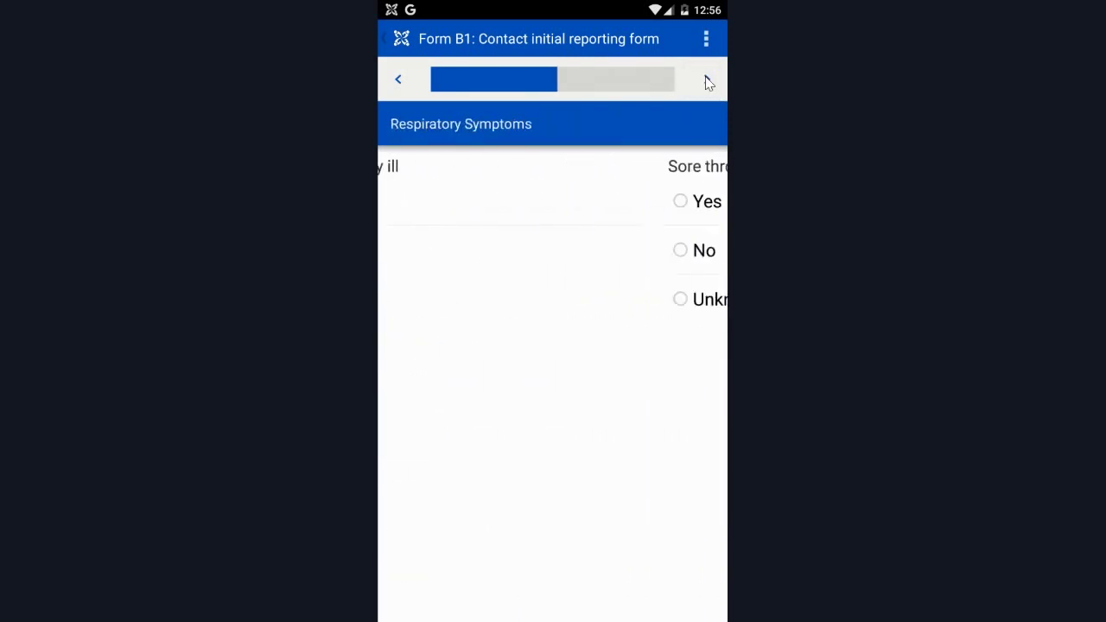
pyautogui.click(706, 82)
pyautogui.click(706, 83)
pyautogui.click(706, 82)
pyautogui.click(706, 82)
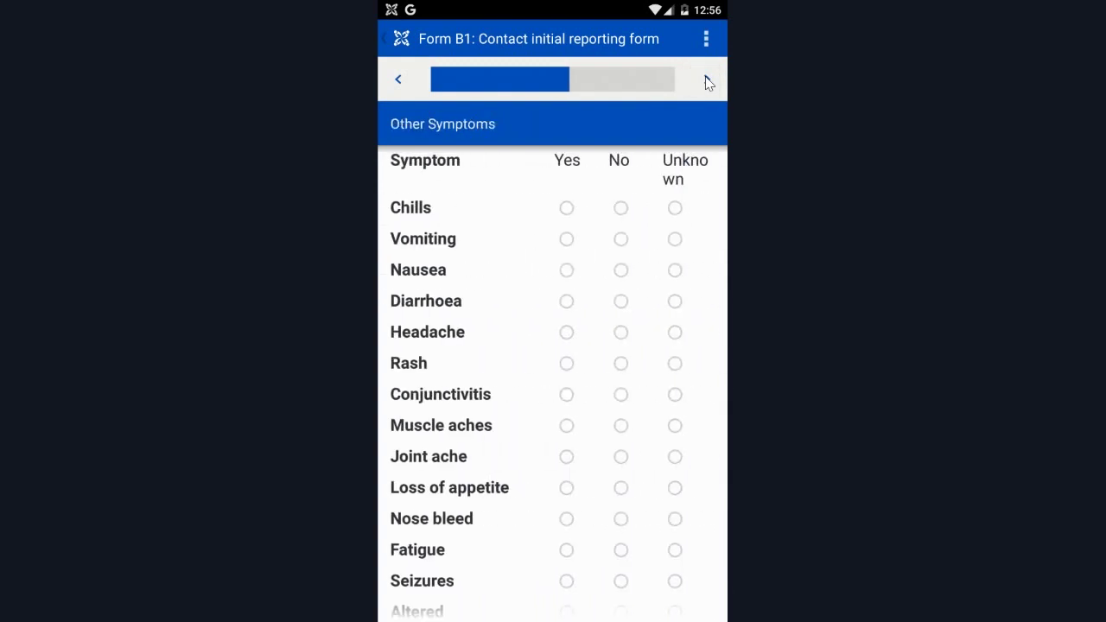
pyautogui.click(706, 82)
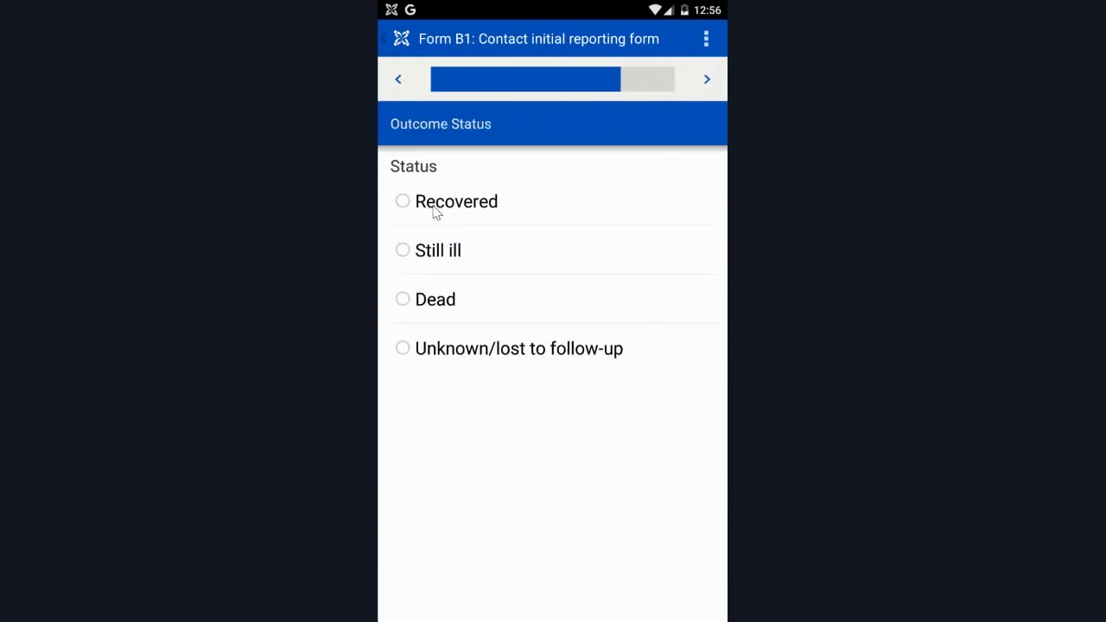
# Record the status as Still ill, mark the form completed Yes, and submit Form B1.
pyautogui.click(434, 250)
pyautogui.click(715, 85)
pyautogui.click(715, 86)
pyautogui.click(710, 82)
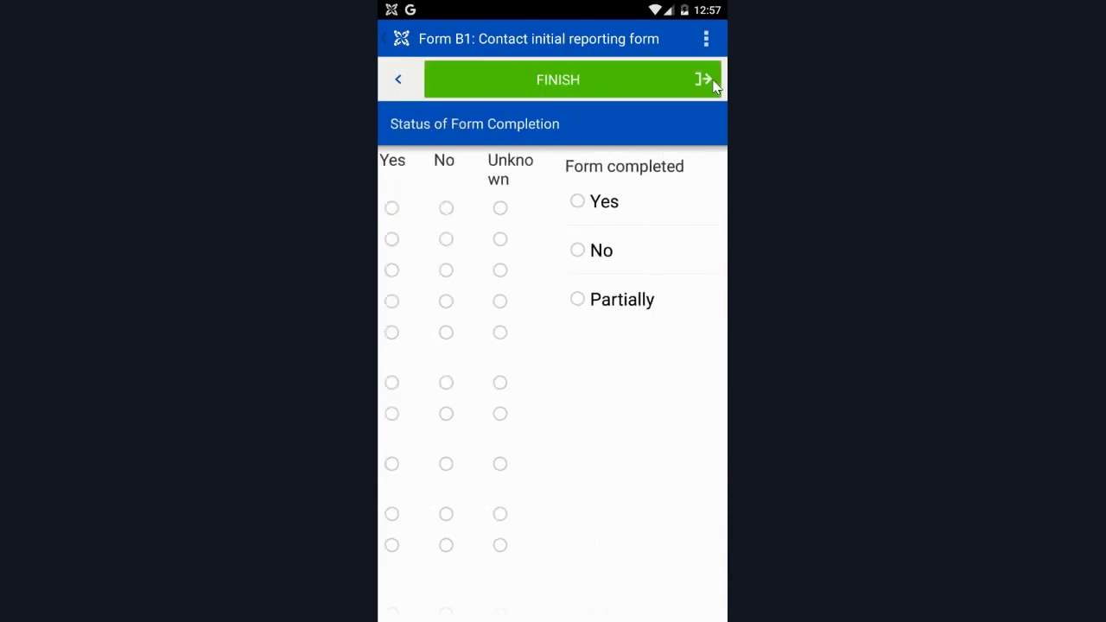
pyautogui.click(429, 206)
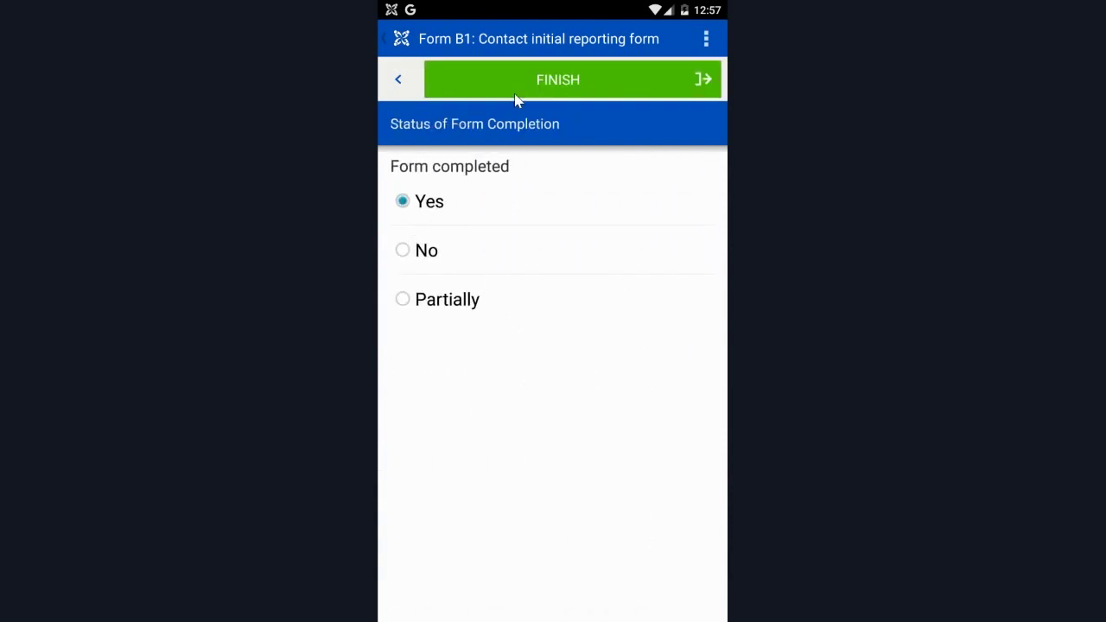
pyautogui.click(518, 94)
pyautogui.click(507, 240)
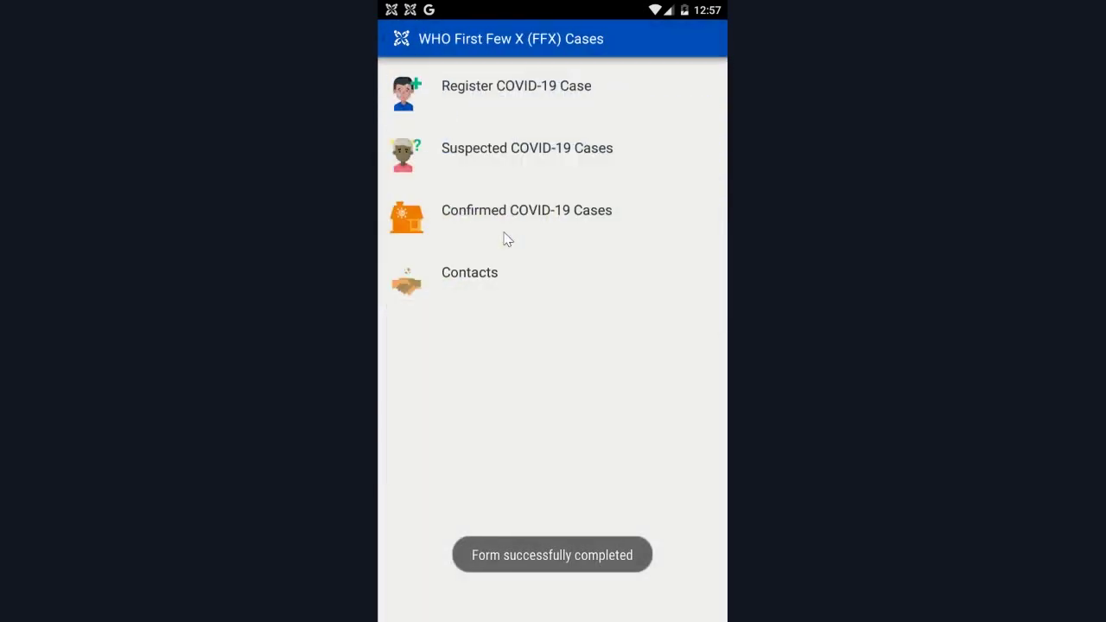
pyautogui.click(465, 295)
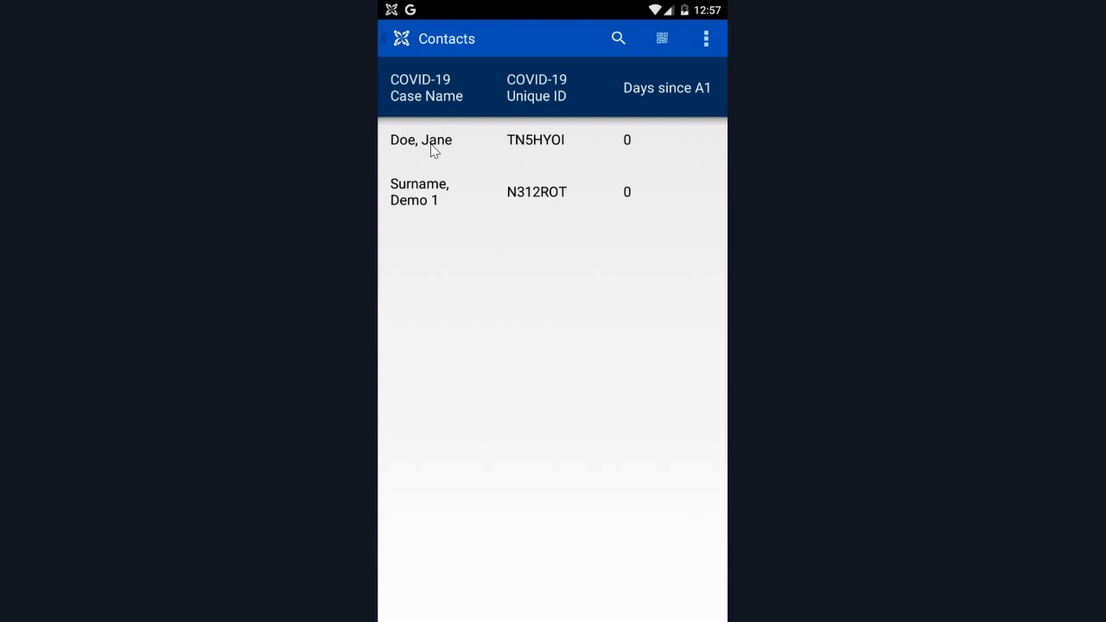
pyautogui.click(433, 141)
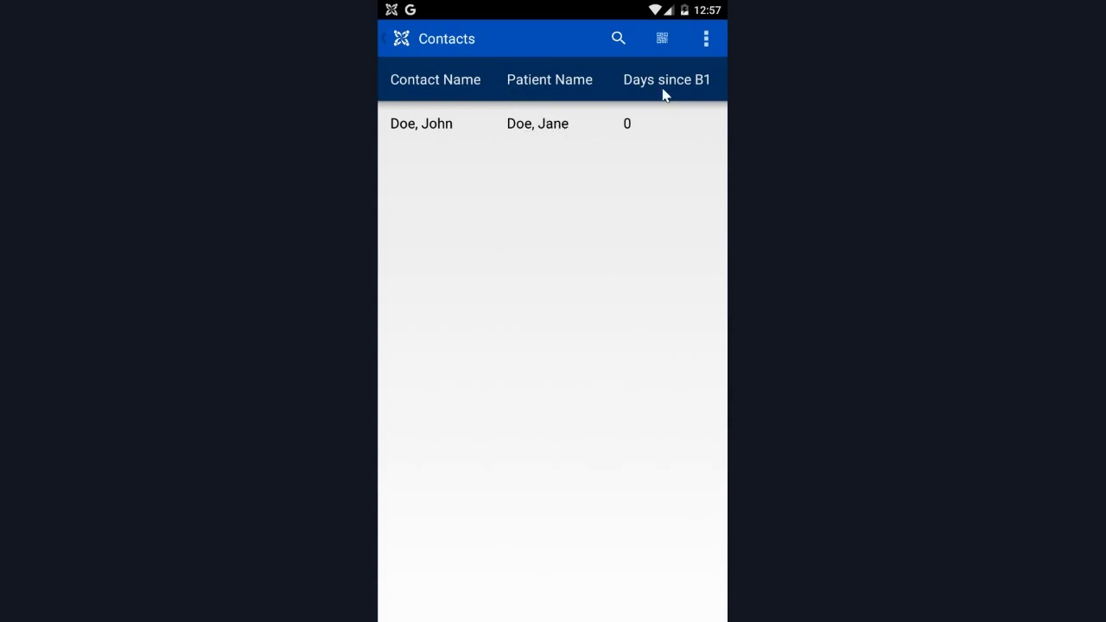
pyautogui.click(628, 128)
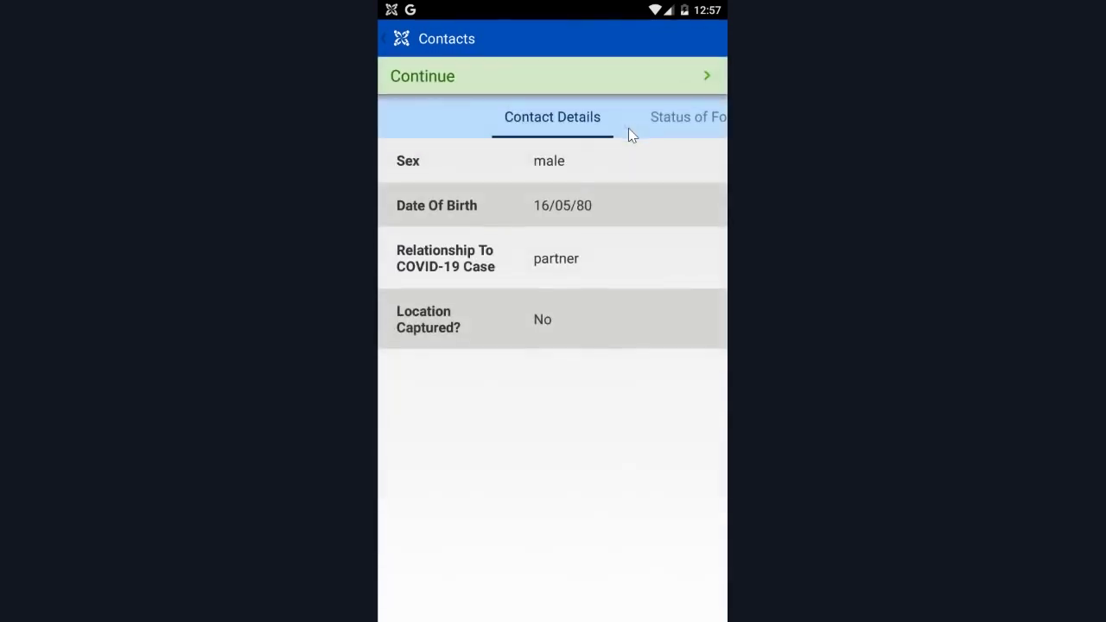
pyautogui.click(535, 86)
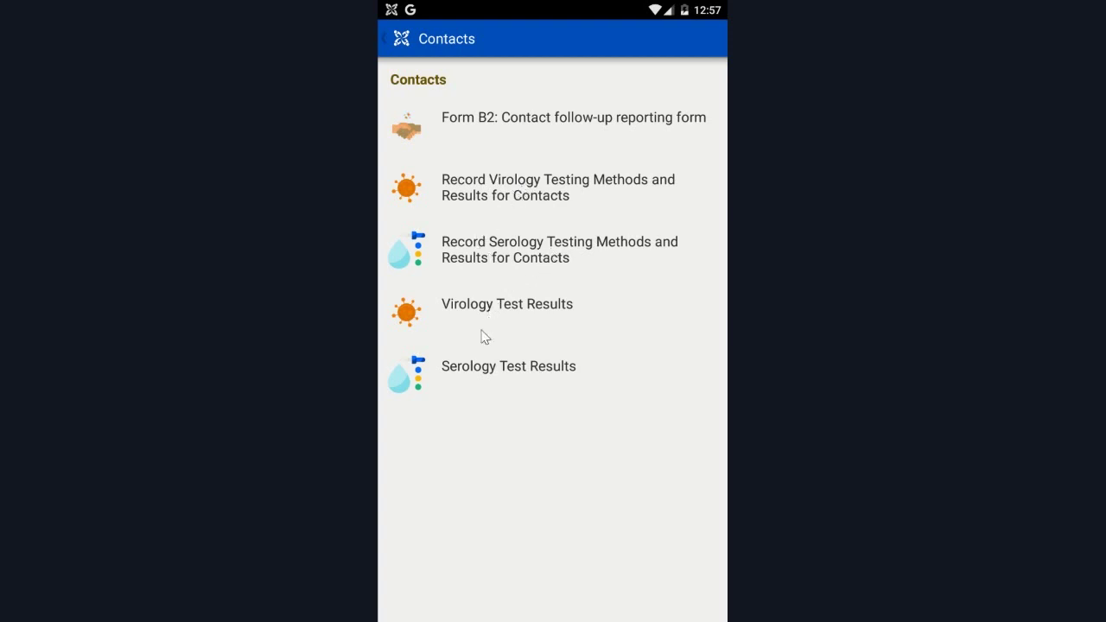
# Back out to the home menu and open the Confirmed COVID-19 Cases list showing two cases.
pyautogui.click(387, 40)
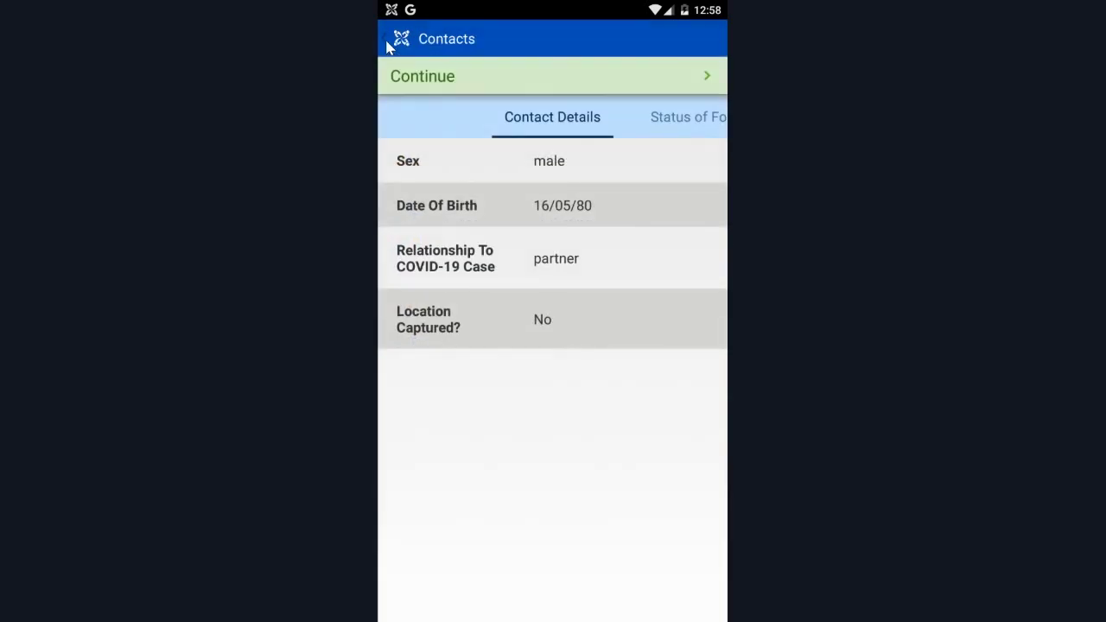
pyautogui.click(383, 39)
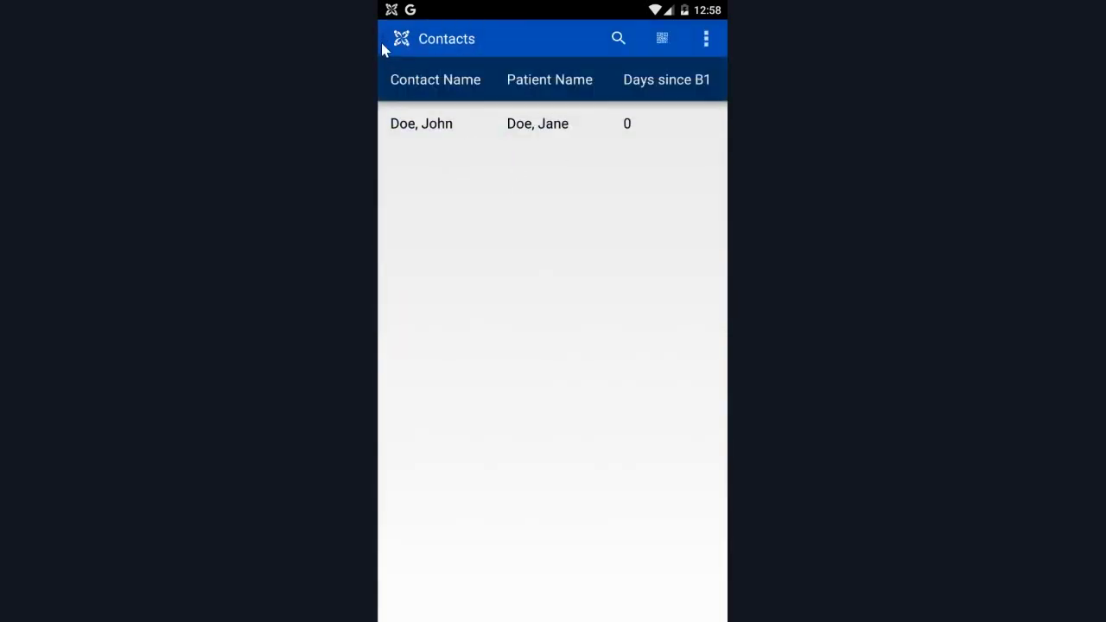
pyautogui.click(383, 42)
pyautogui.click(385, 45)
pyautogui.click(478, 230)
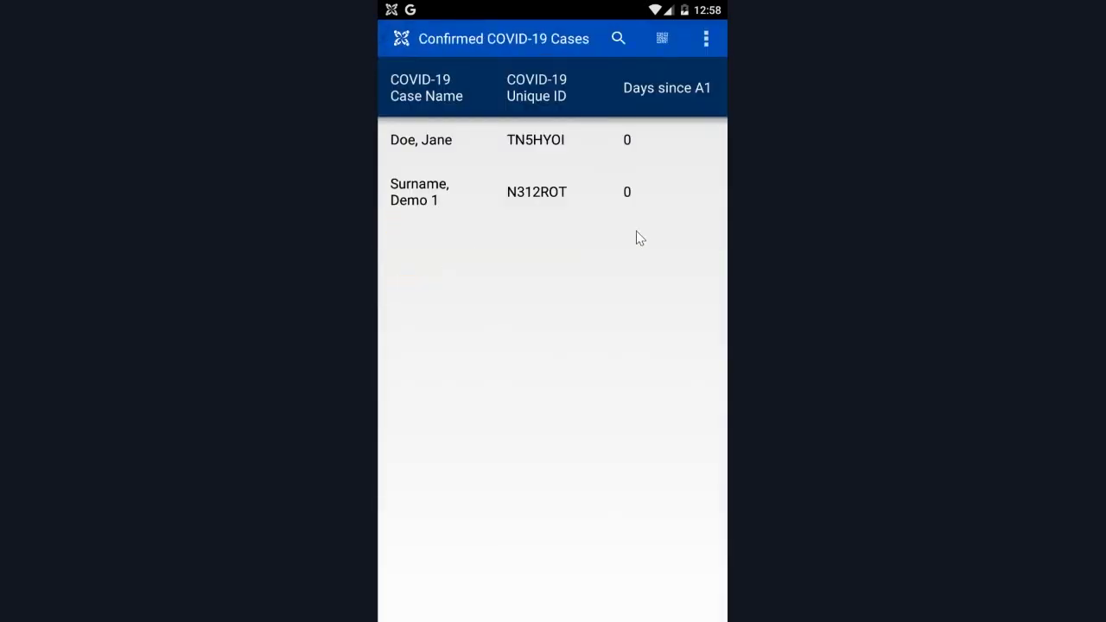